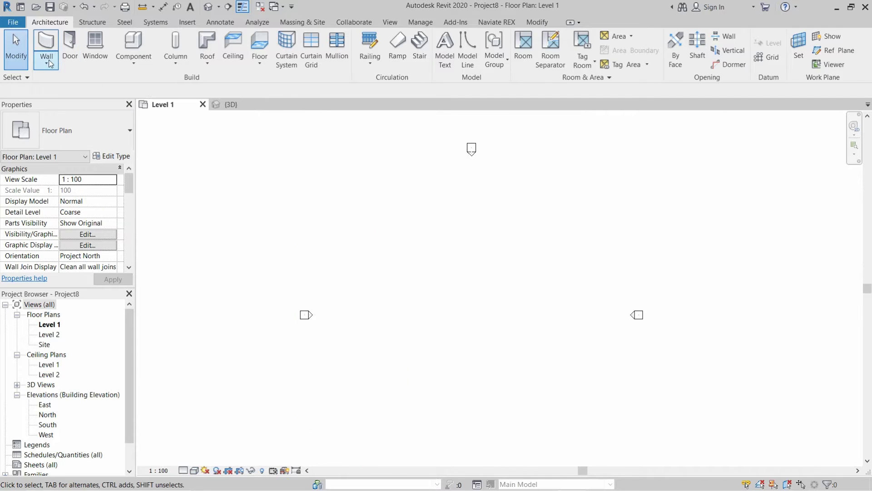
Start an architectural wall and choose the Curtain Wall type in the type selector
left_click(48, 59)
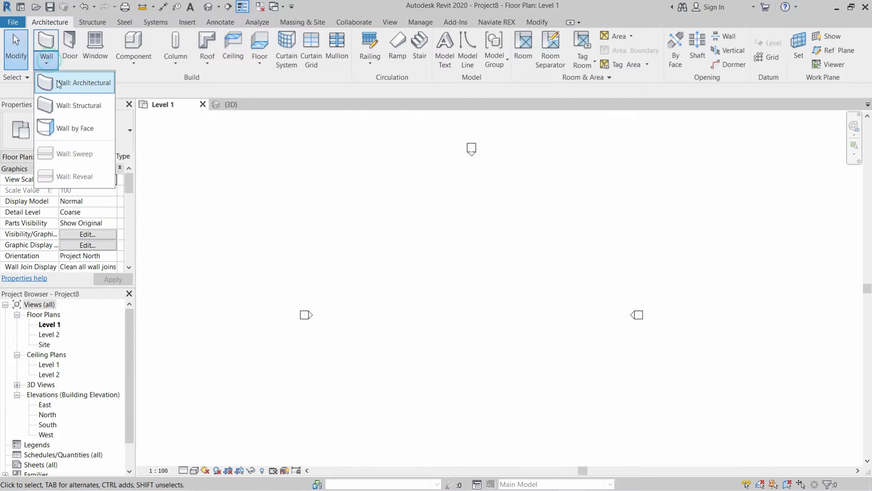
left_click(81, 86)
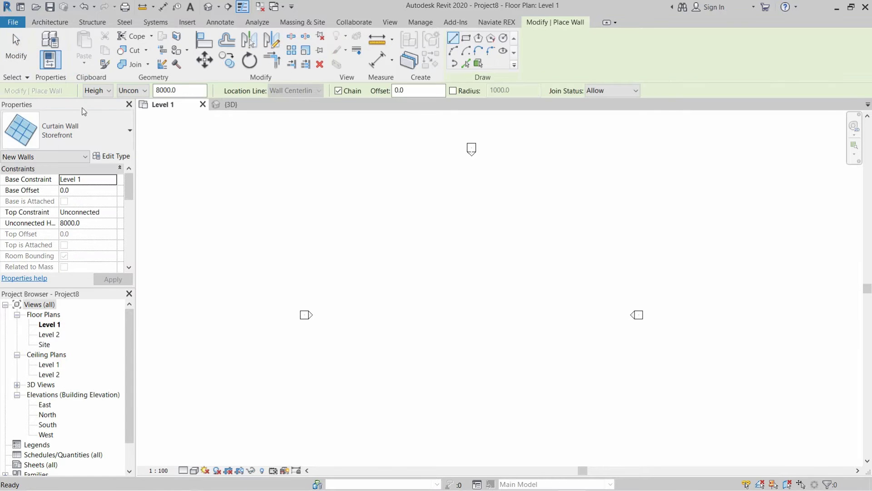
left_click(82, 132)
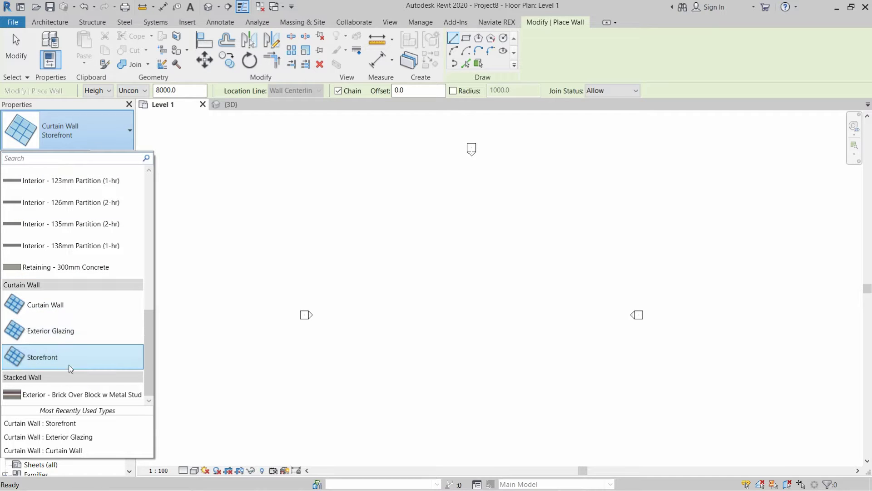
left_click(48, 304)
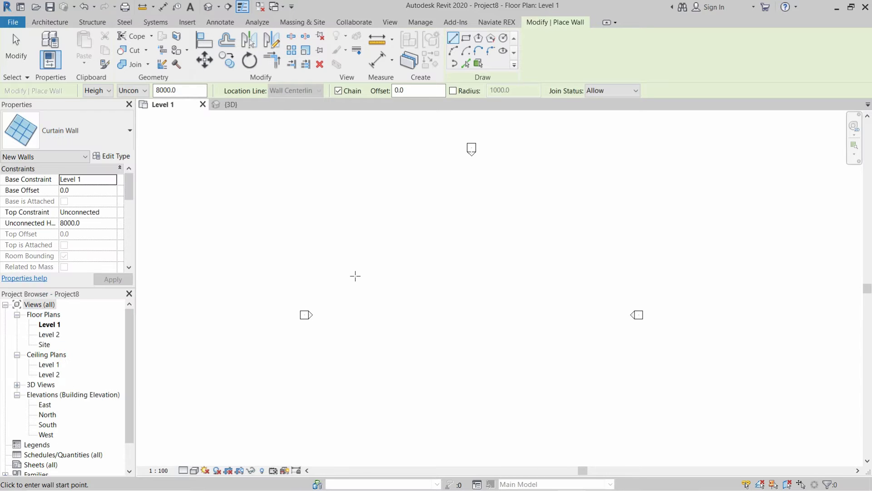
Draw a single straight 5000 mm curtain wall segment on Level 1
left_click(443, 313)
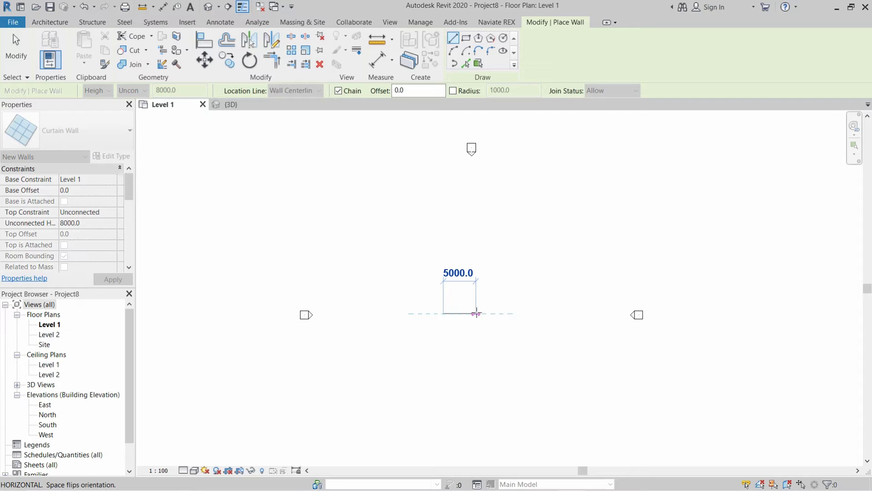
left_click(476, 313)
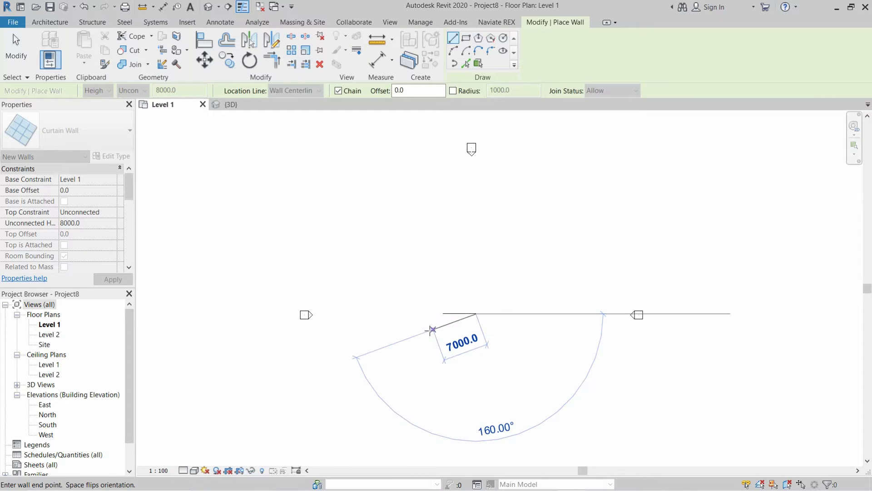
key("Escape")
key("Escape")
Switch to the 3D view with the 3D shortcut to see the new wall
scroll(458, 322, "up", 5)
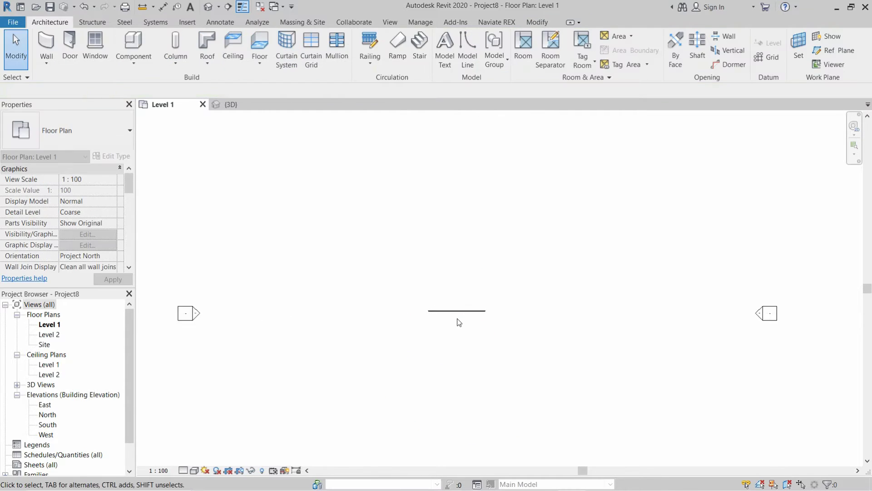
key("3")
key("d")
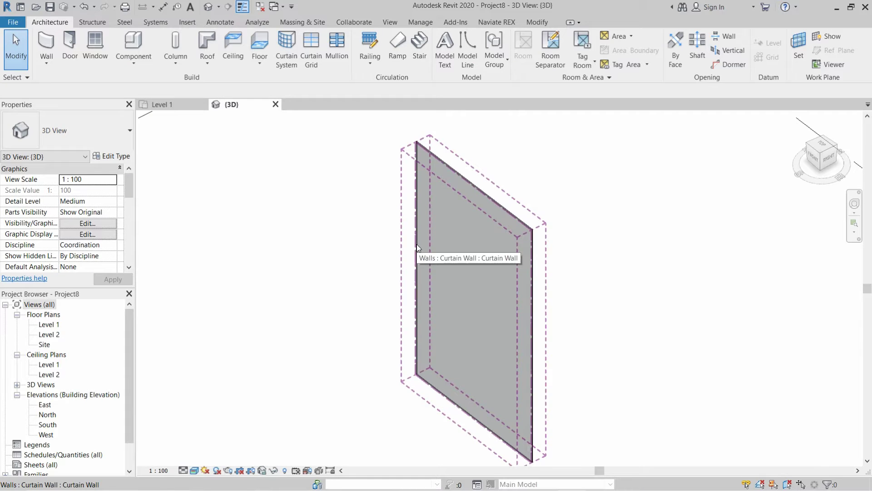
scroll(72, 350, "down", 1)
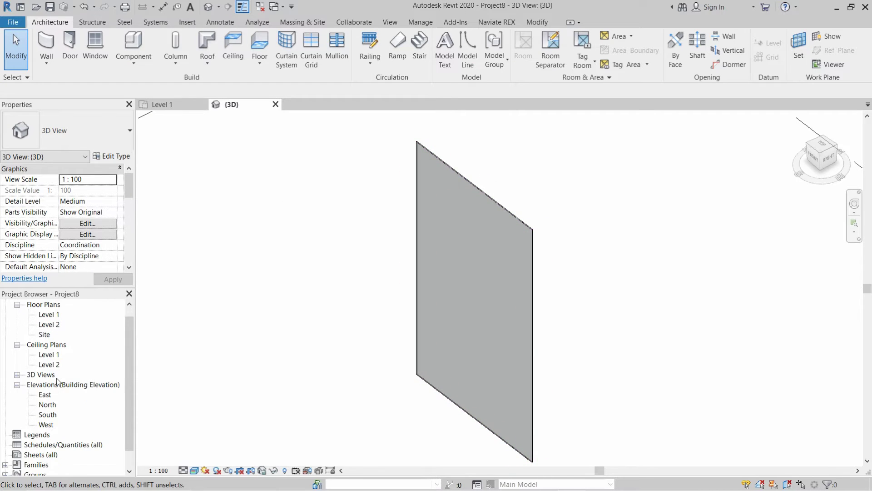
In the South elevation, set the curtain wall's Top Constraint to Up to level: Level 2
double_click(48, 414)
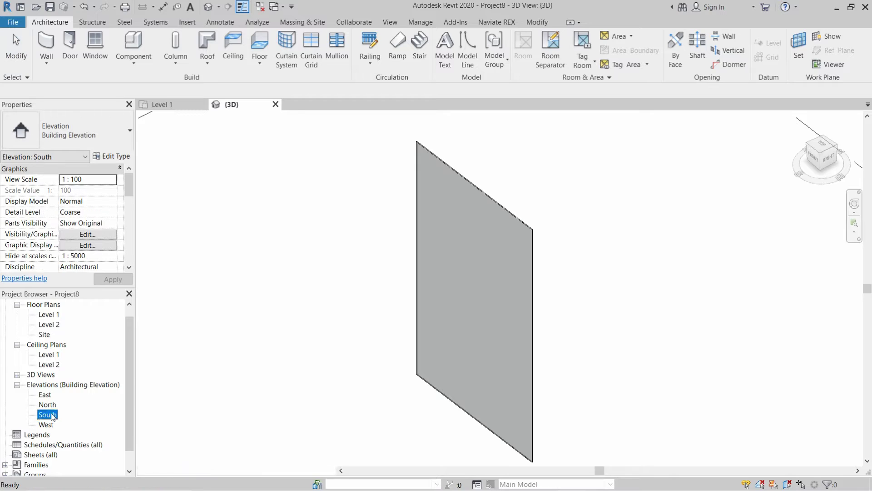
scroll(419, 266, "down", 1)
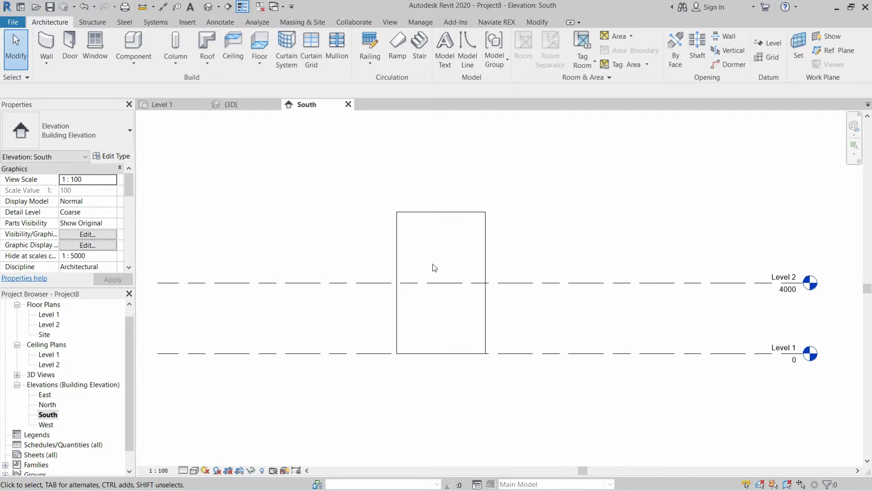
left_click(486, 251)
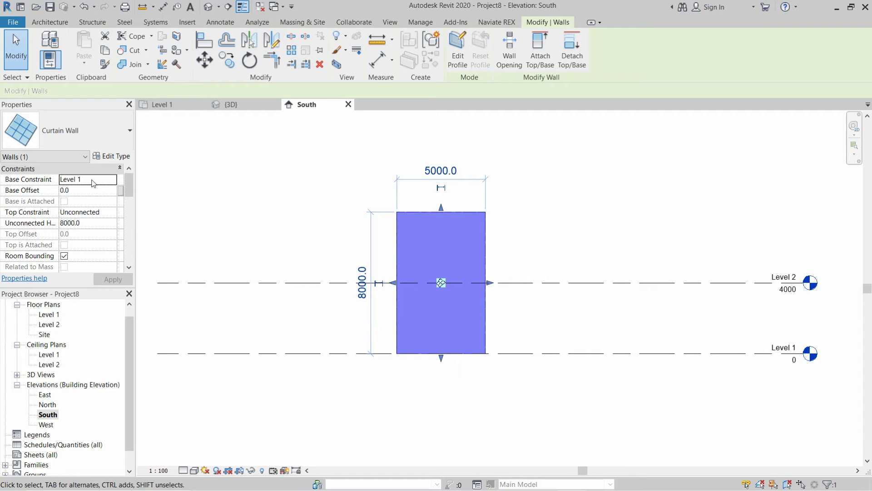
left_click(114, 215)
left_click(88, 248)
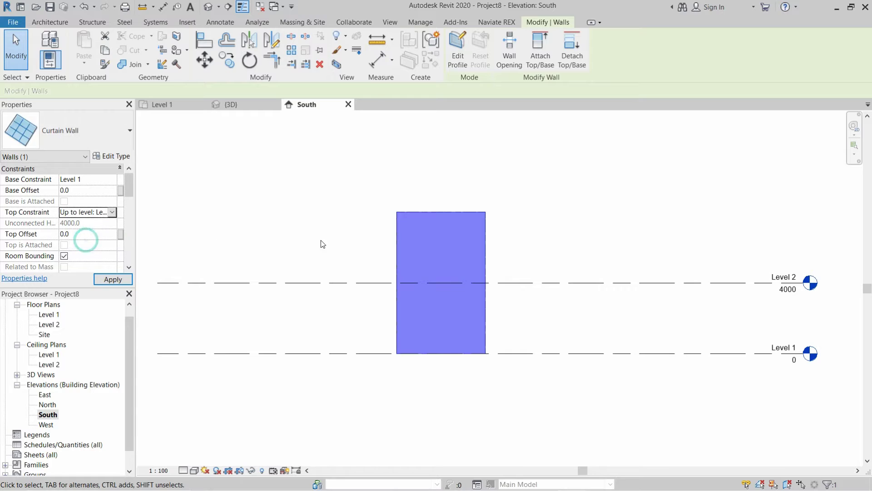
left_click(345, 247)
Drag the wall's left end outward so the curtain wall is 6700 long
scroll(427, 327, "up", 4)
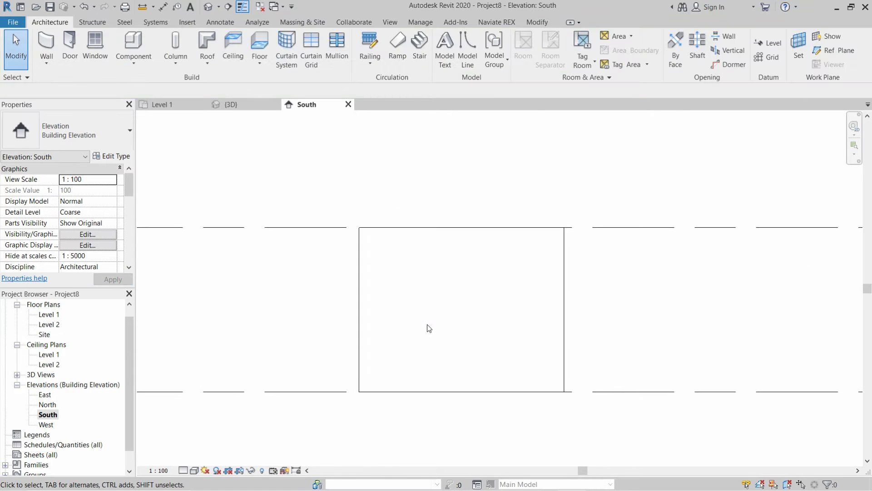
left_click(565, 287)
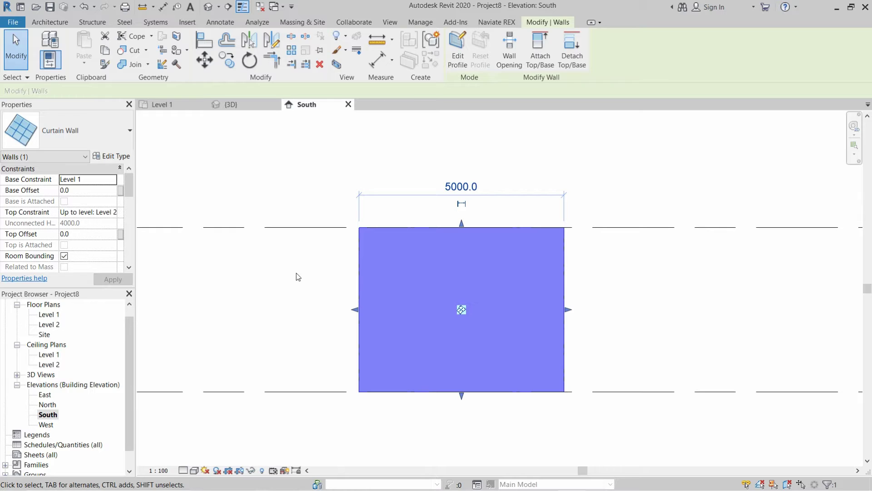
scroll(315, 298, "up", 1)
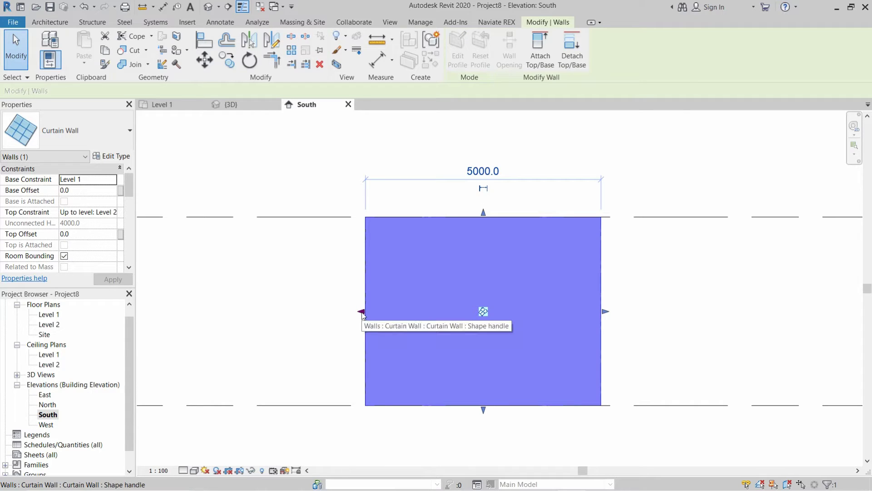
left_click_drag(362, 311, 284, 311)
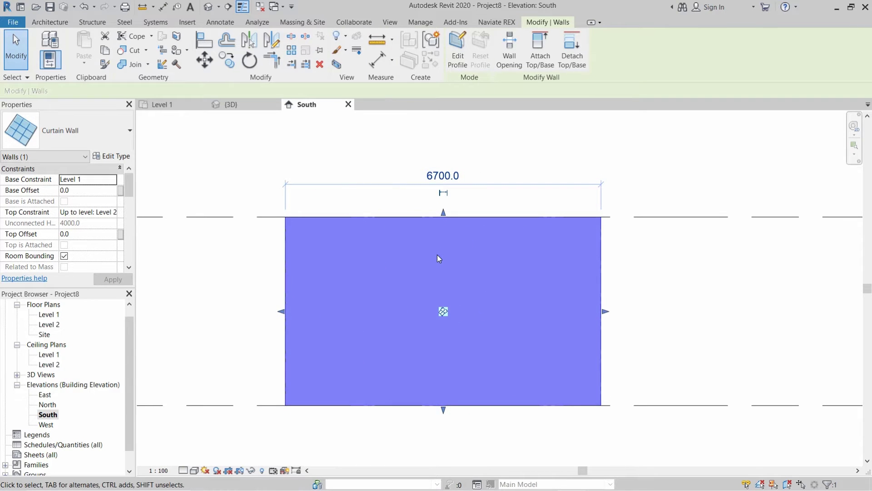
scroll(400, 257, "down", 2)
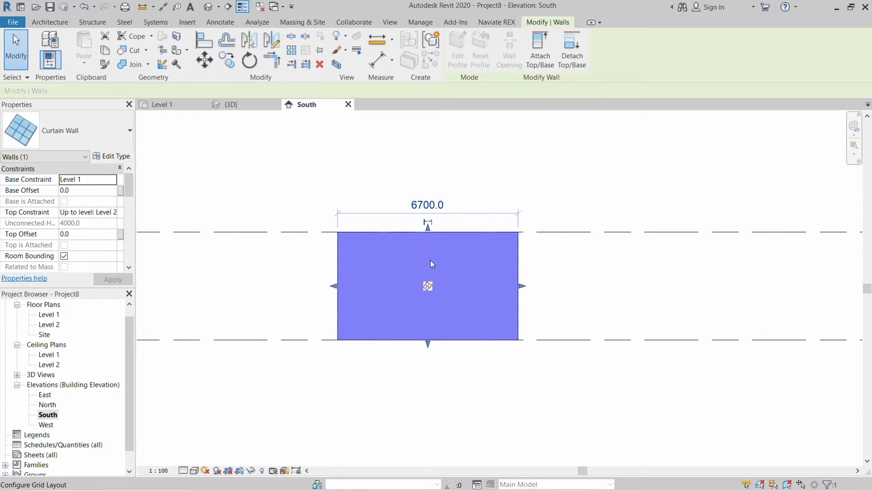
scroll(405, 263, "up", 4)
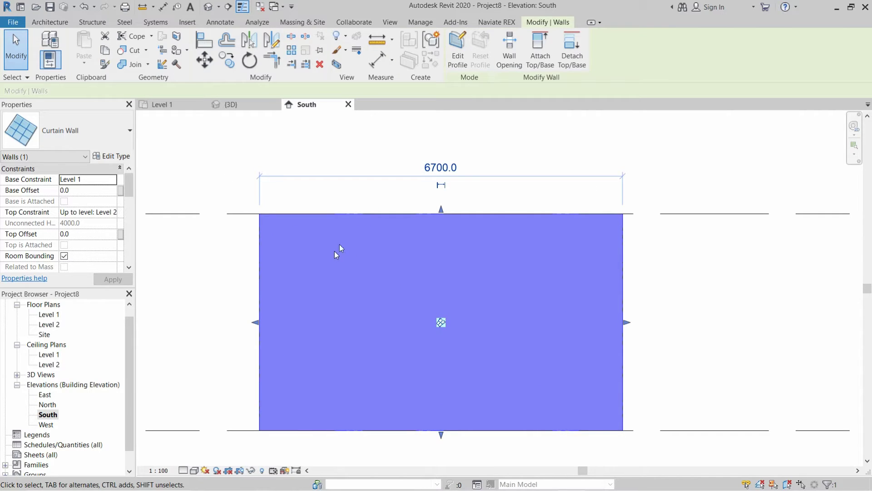
In Edit Profile, slant the right edge outward, removing constraints, and trim the top line to it
left_click(458, 60)
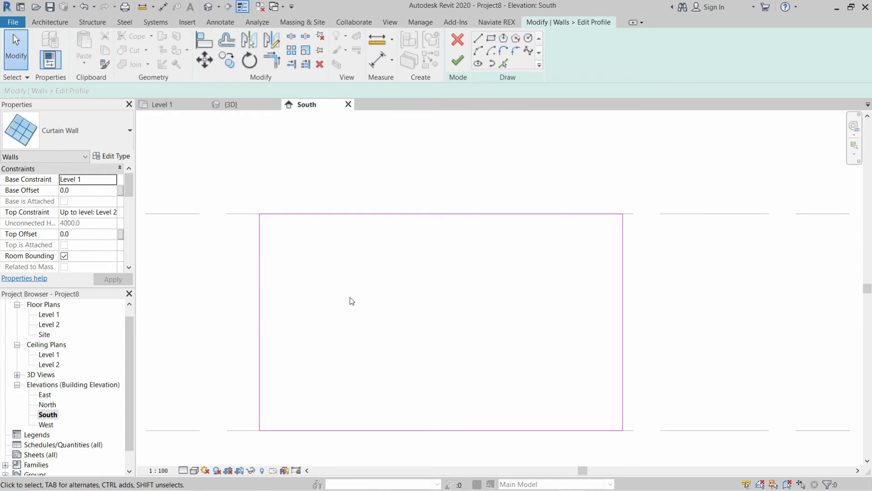
scroll(525, 302, "down", 1)
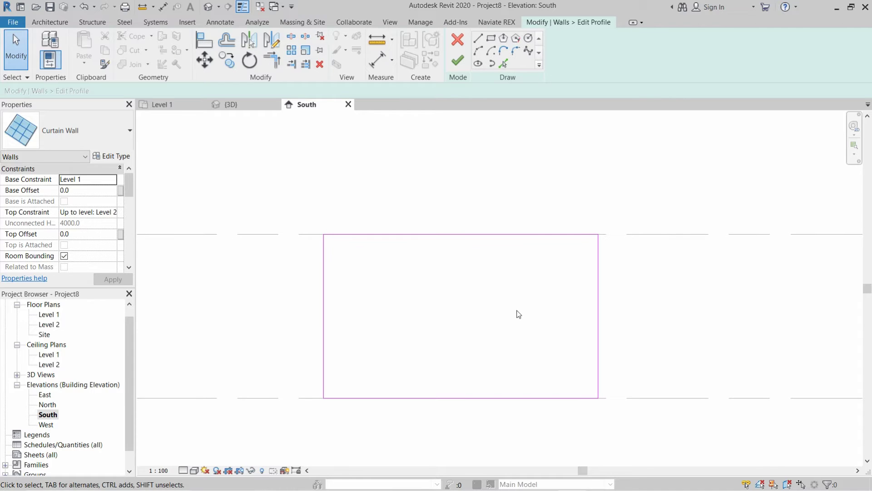
left_click(598, 264)
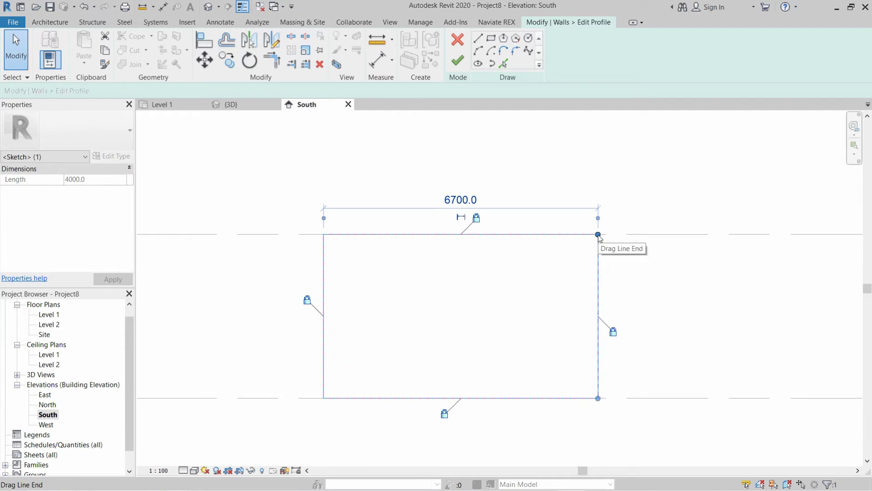
left_click_drag(598, 234, 632, 234)
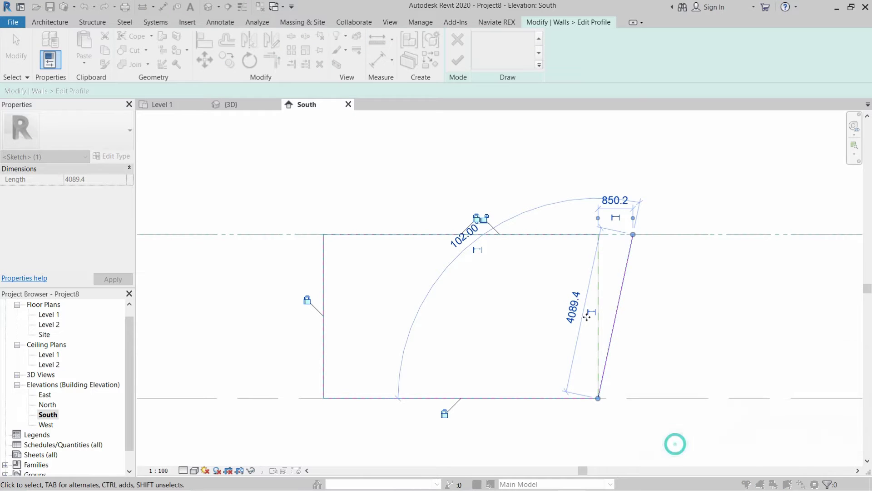
left_click(675, 441)
left_click(541, 261)
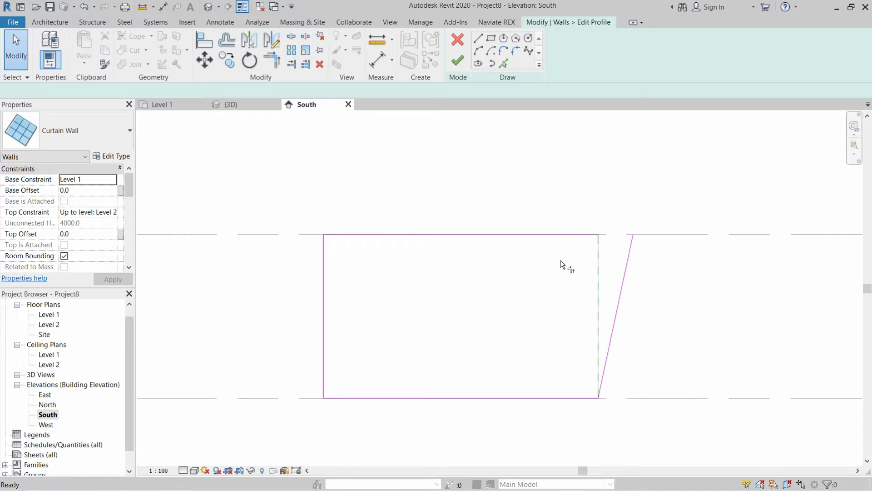
key("t")
key("r")
left_click(584, 235)
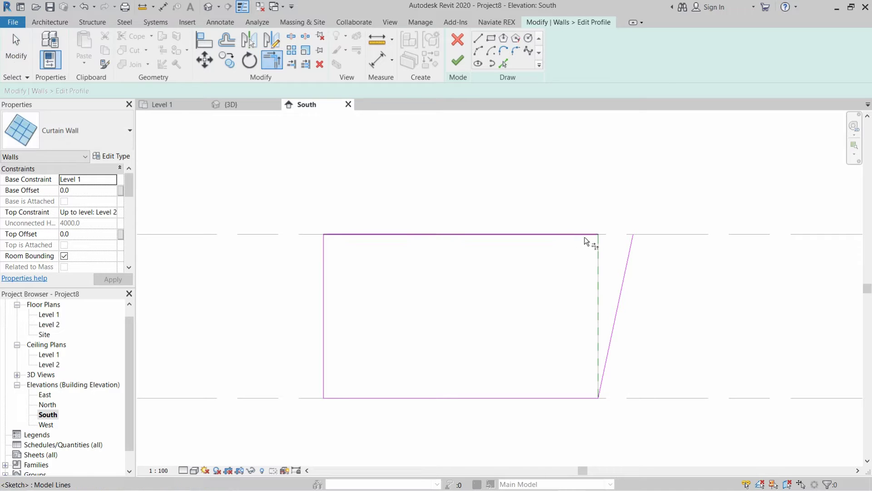
left_click(620, 263)
key("Escape")
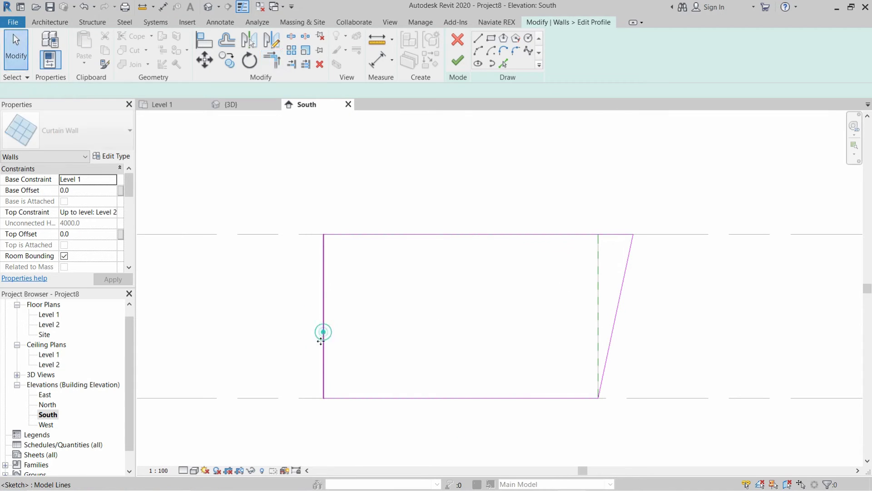
Slant the left edge parallel, trim the bottom line to it, and finish the profile edit
left_click(323, 331)
left_click_drag(324, 399, 308, 398)
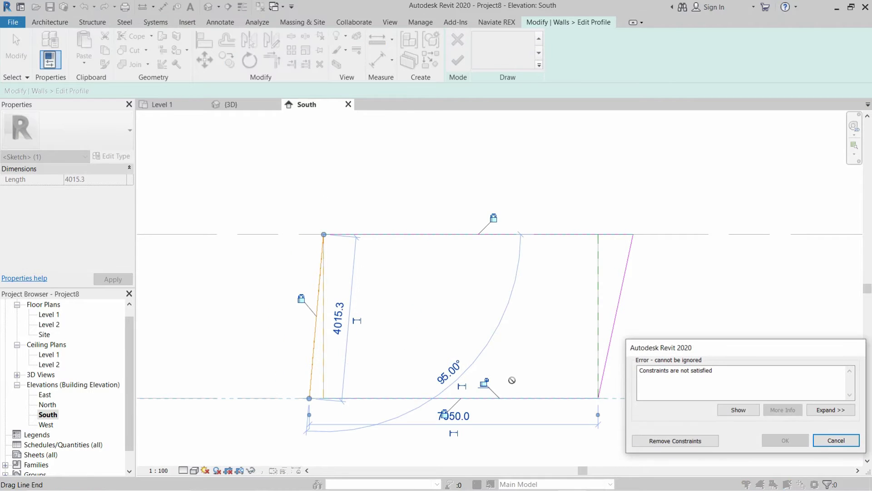
left_click(650, 443)
left_click(395, 329)
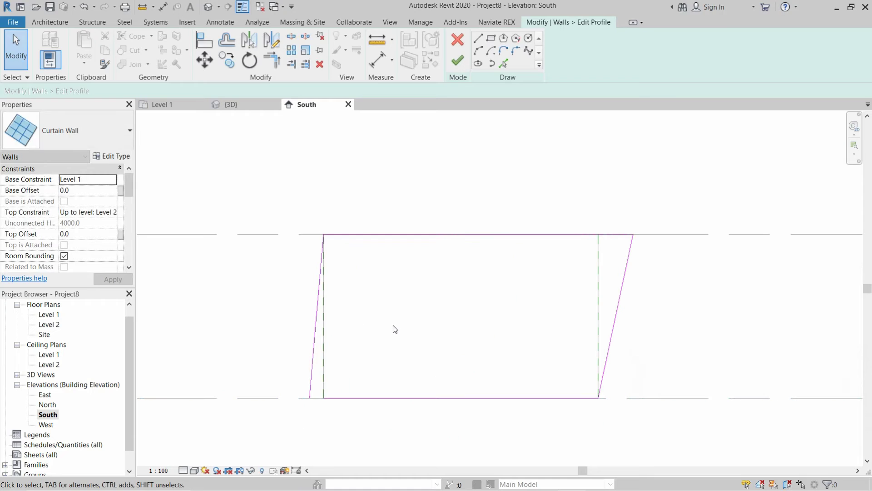
key("t")
key("r")
left_click(312, 359)
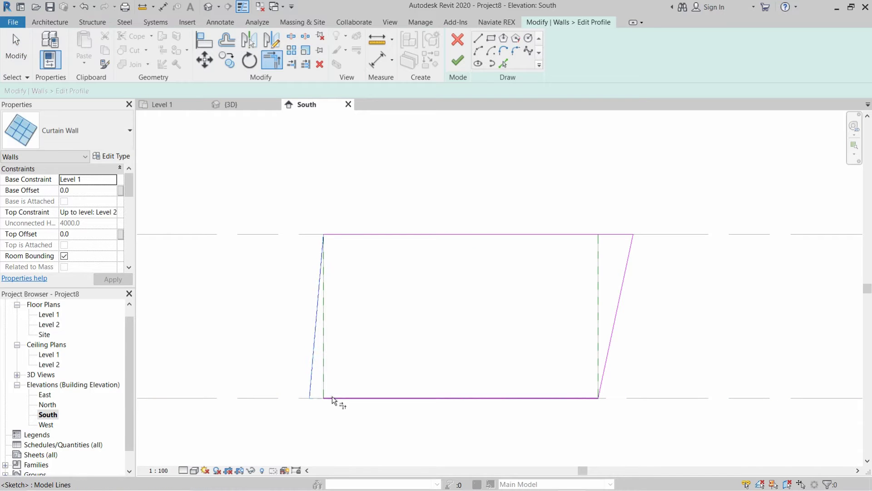
left_click(331, 397)
key("Escape")
key("Escape")
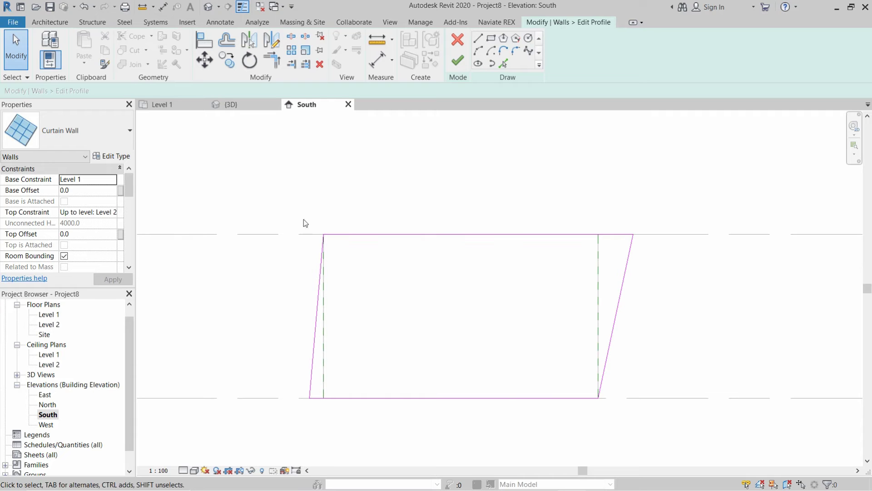
left_click(462, 60)
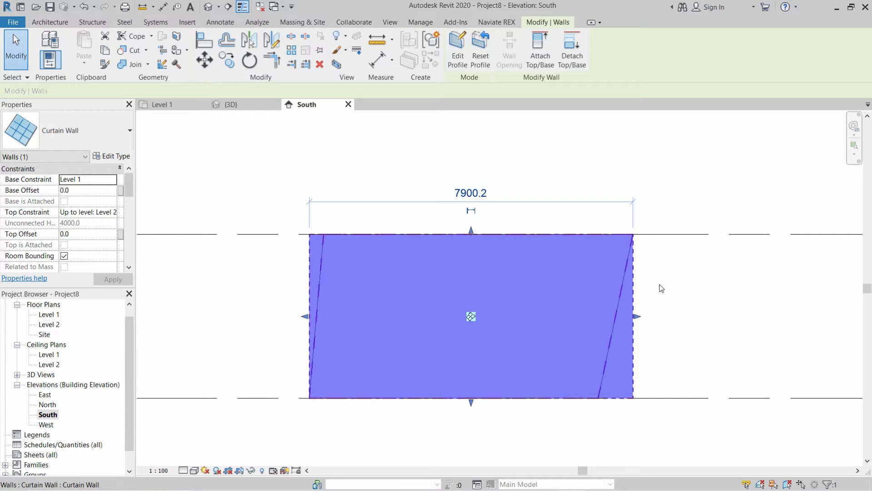
In the Level 1 floor plan, flip the curtain wall's orientation with its flip arrows
left_click(675, 277)
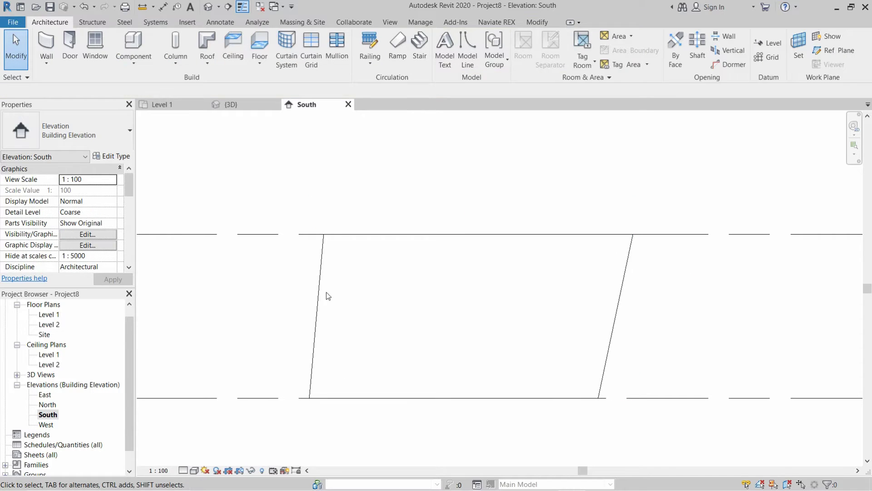
left_click(160, 104)
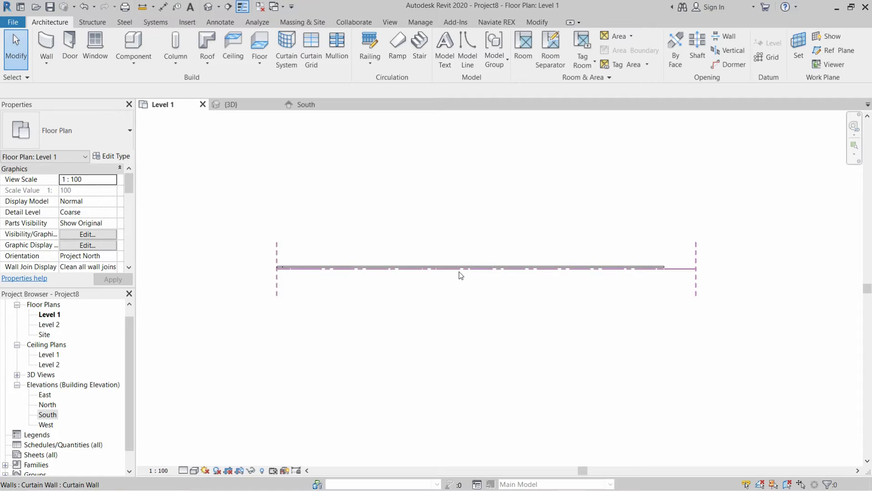
left_click(467, 269)
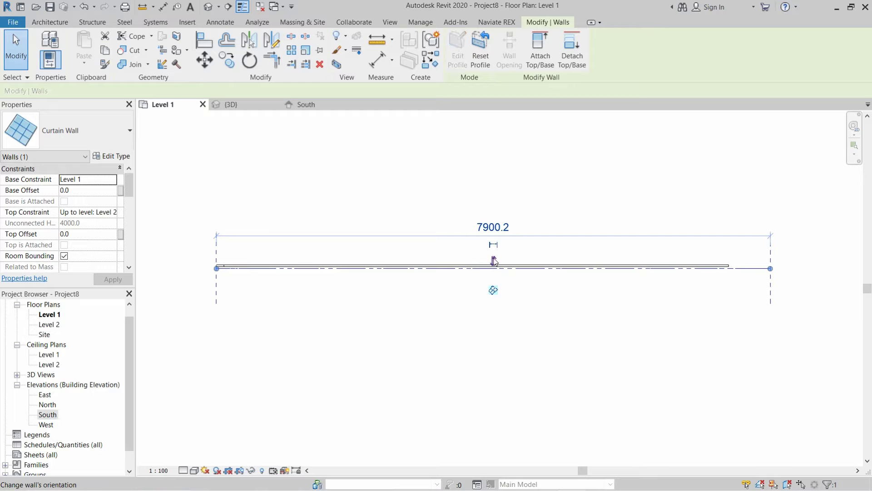
scroll(494, 262, "up", 1)
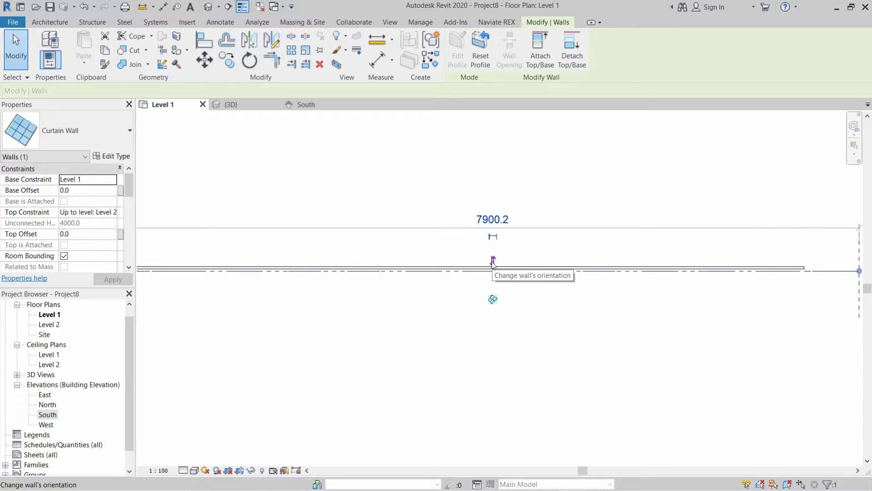
scroll(493, 263, "down", 1)
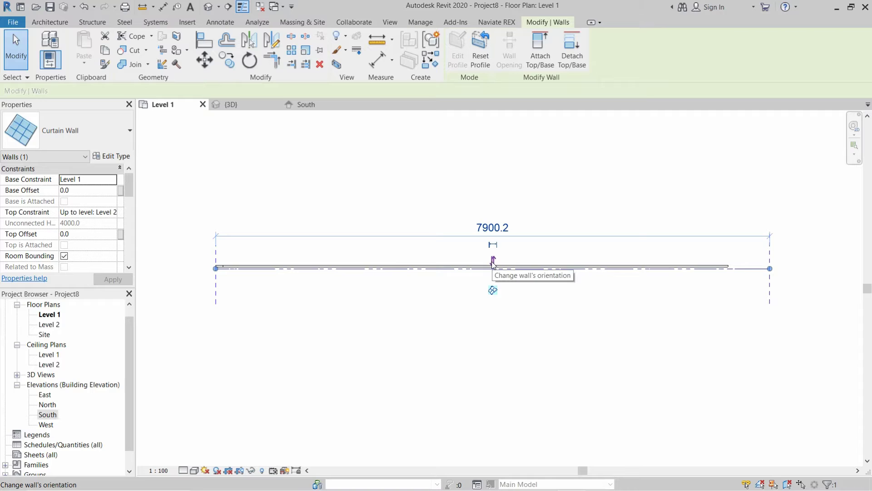
left_click(494, 262)
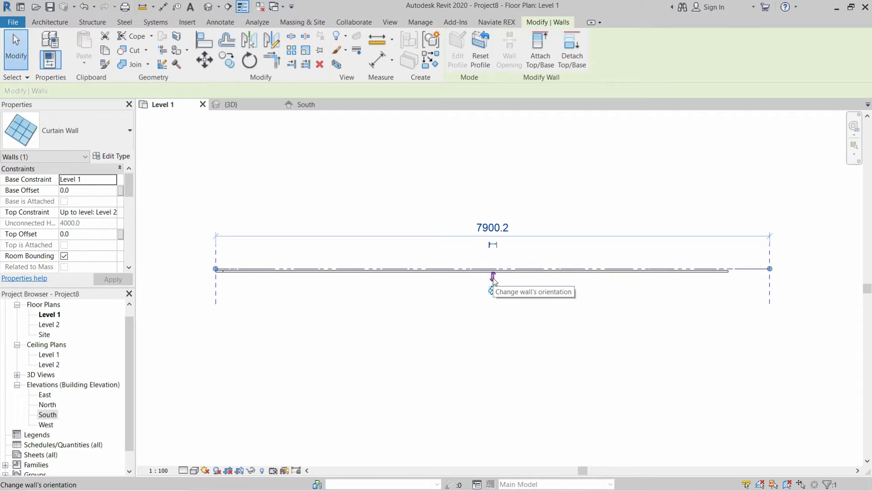
left_click(466, 300)
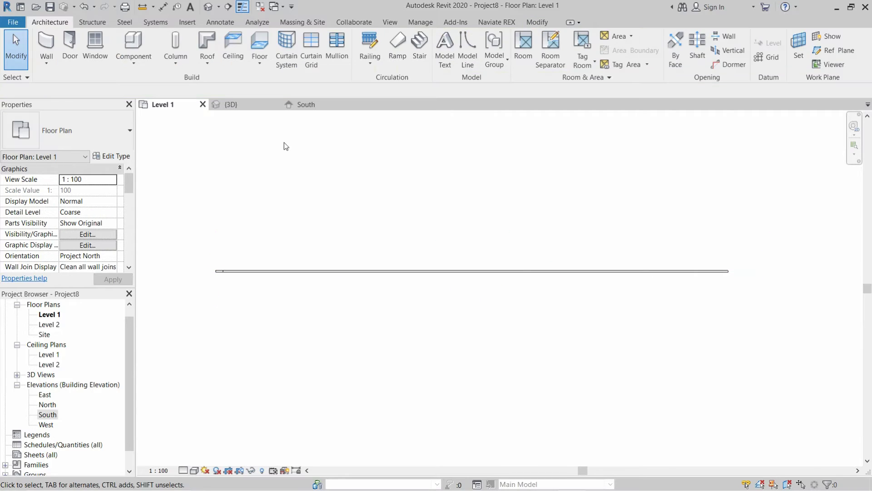
Return to the {3D} view, zoom to the slanted curtain wall, and select it
left_click(239, 107)
scroll(468, 234, "down", 2)
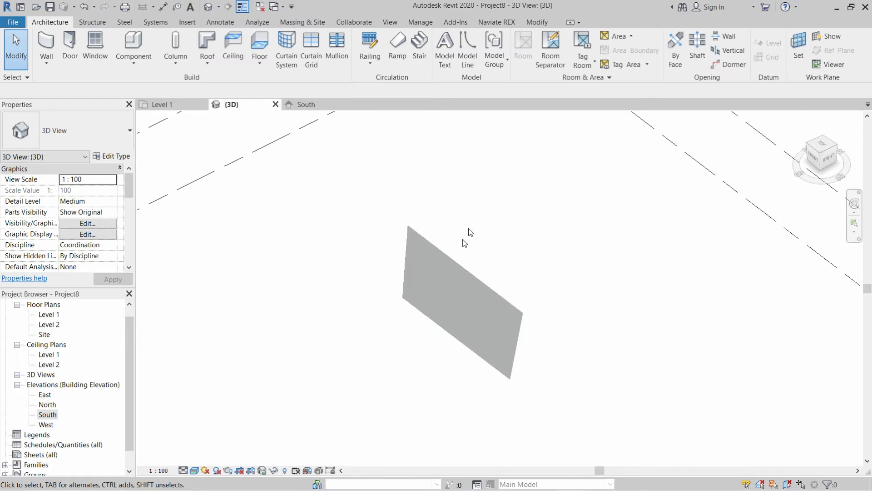
scroll(479, 342, "up", 5)
scroll(457, 325, "down", 2)
scroll(389, 208, "up", 2)
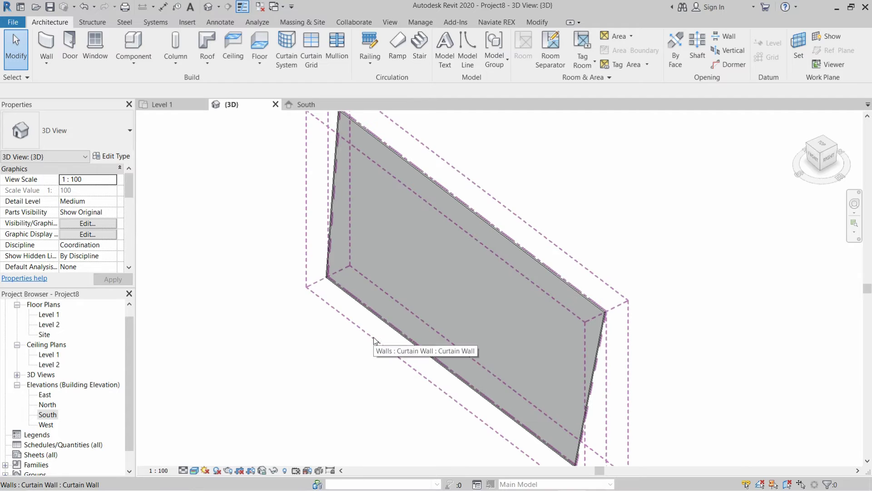
left_click(373, 340)
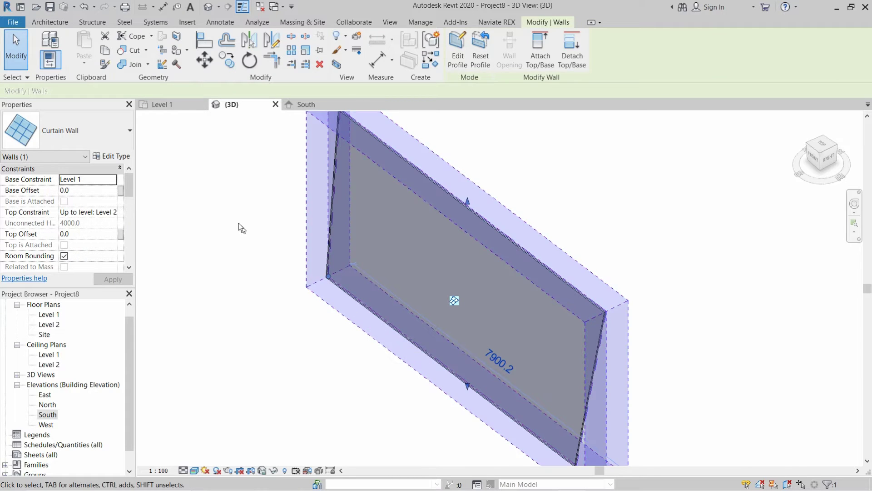
In Edit Type, set both Vertical and Horizontal Grid Layout to Fixed Number and apply
left_click(115, 156)
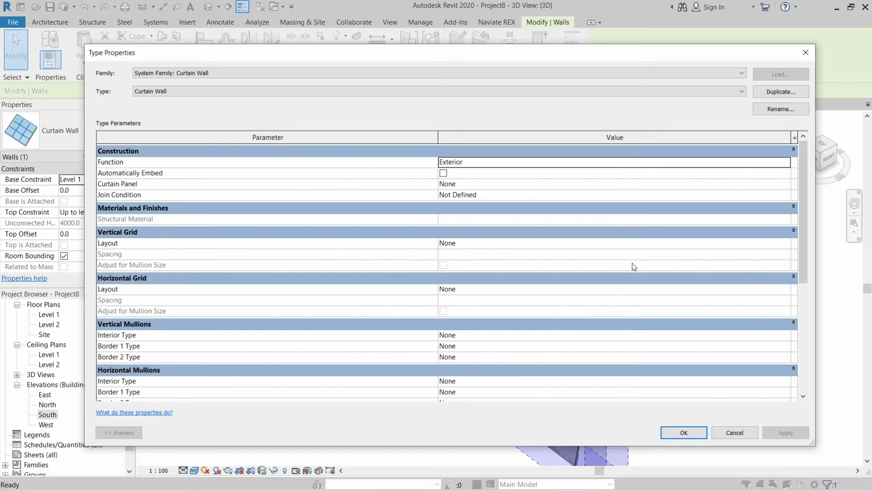
left_click(786, 243)
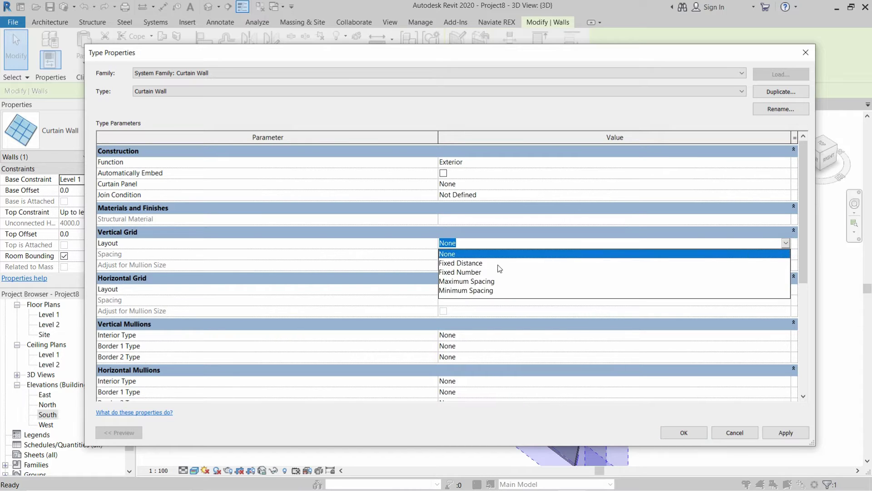
left_click(477, 256)
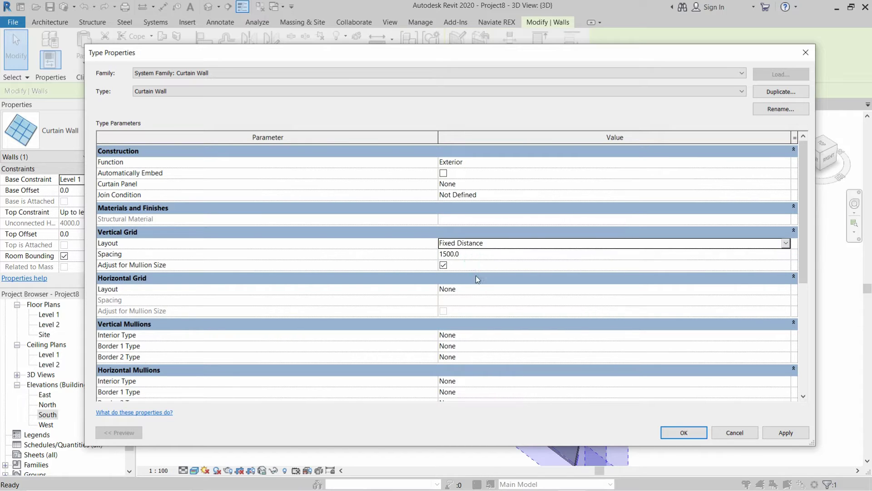
left_click(786, 289)
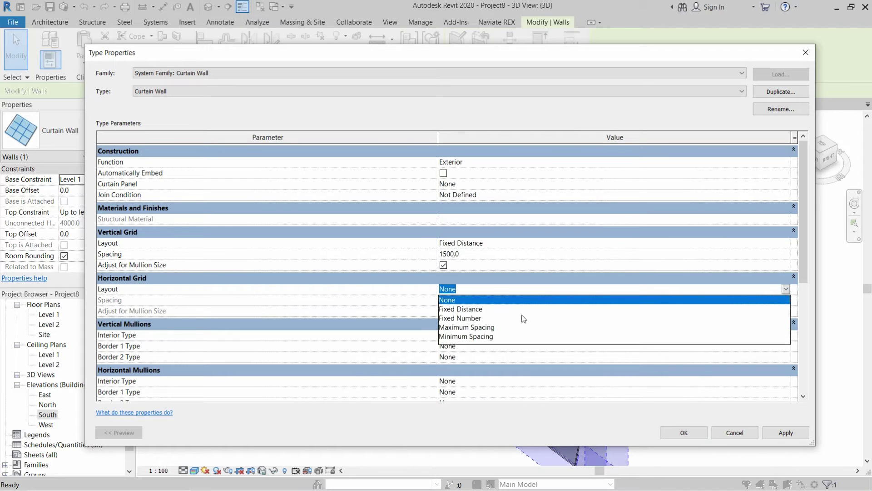
left_click(459, 310)
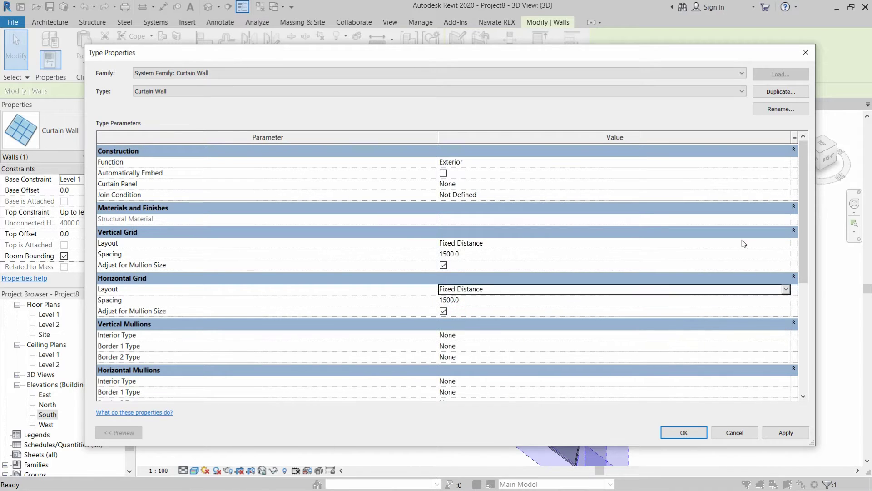
left_click(786, 245)
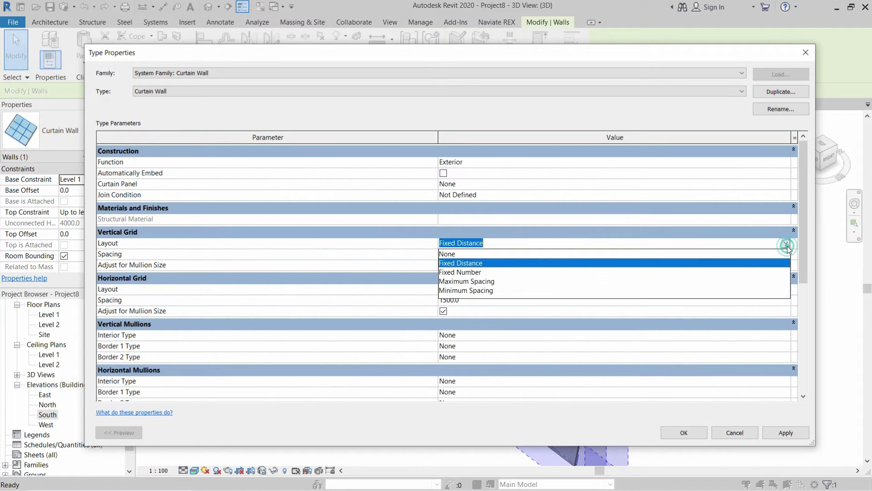
left_click(456, 272)
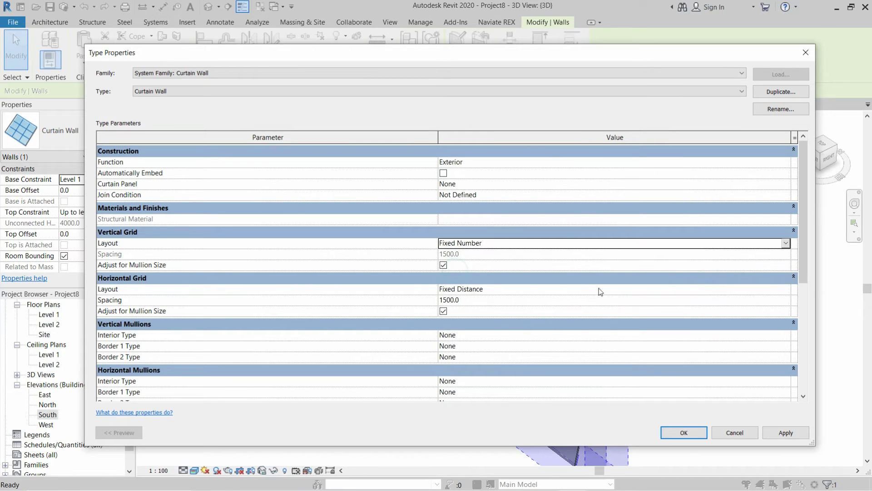
left_click(786, 289)
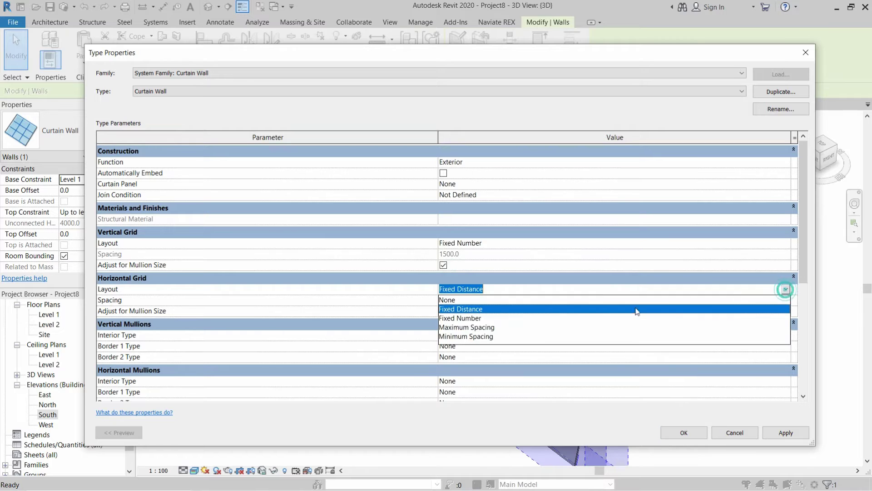
left_click(468, 317)
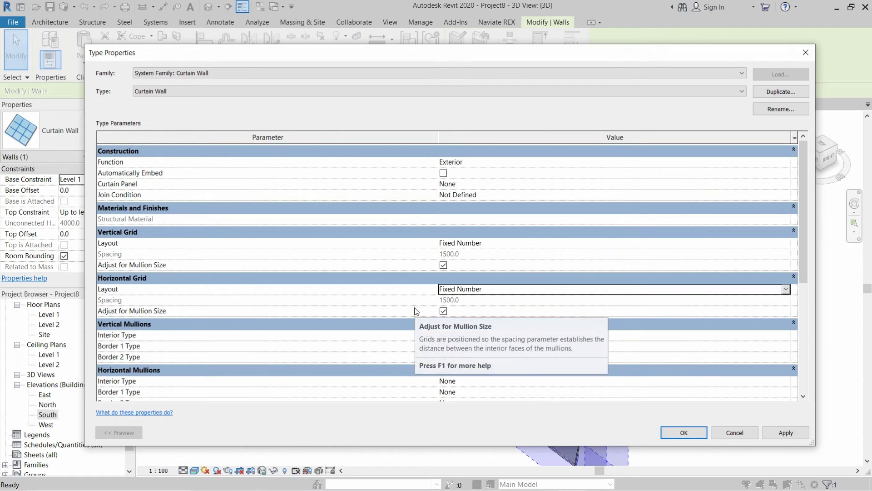
left_click(778, 429)
left_click(684, 432)
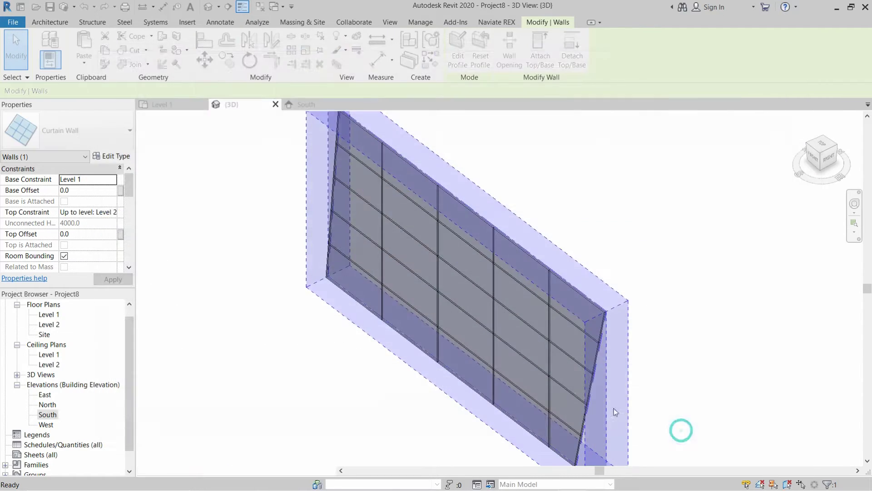
Reselect the curtain wall and scroll Properties to its grid settings, both showing 4 divisions
left_click(366, 394)
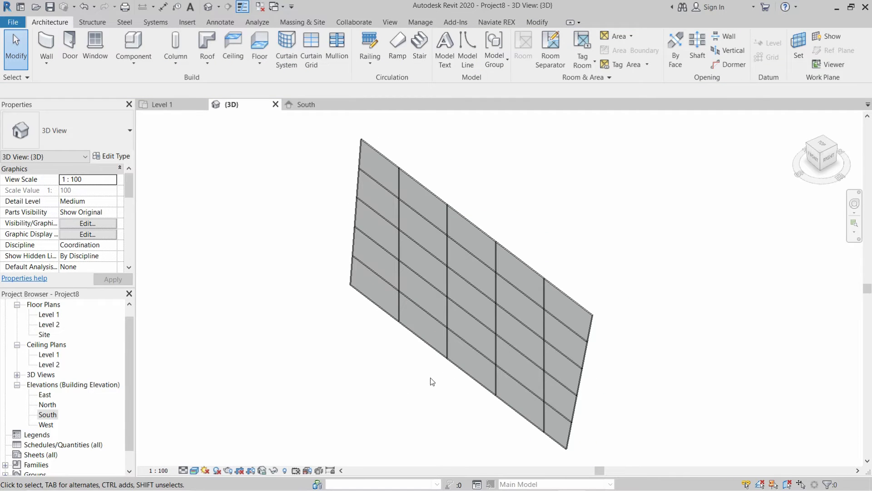
scroll(434, 381, "up", 1)
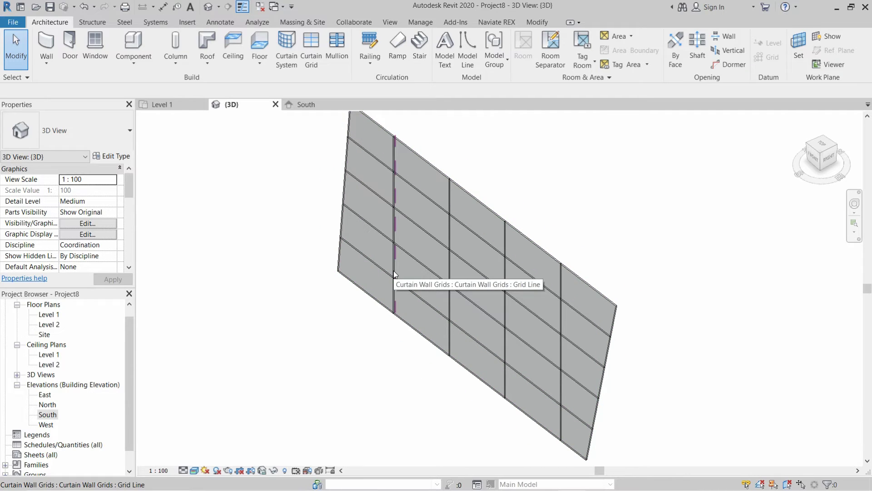
left_click(427, 161)
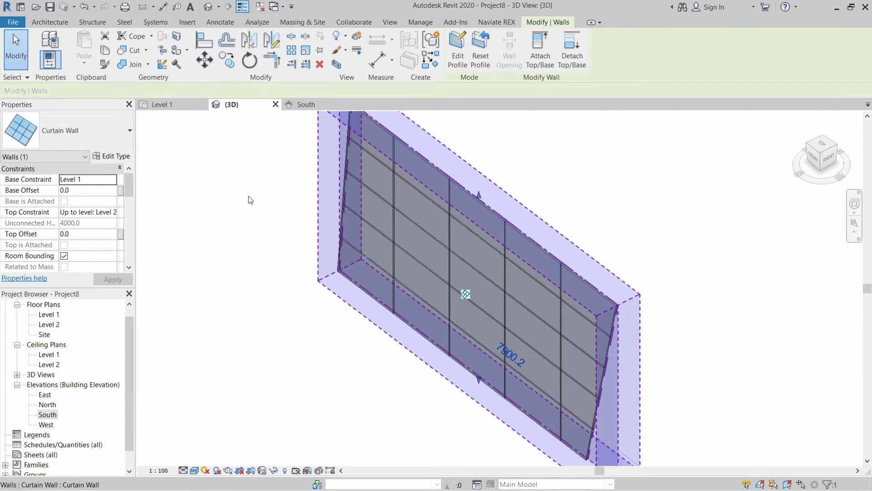
scroll(84, 230, "down", 4)
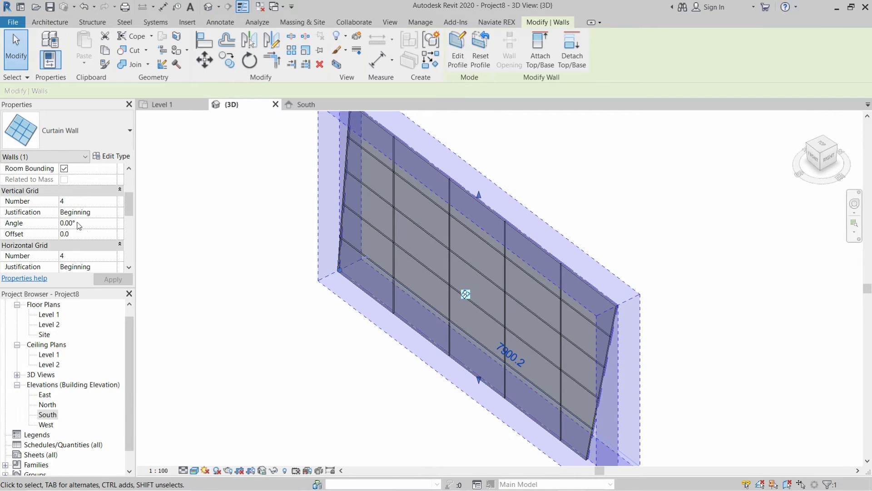
Enter 9 as the Vertical Grid Number, apply it, and switch to the South elevation
left_click(72, 201)
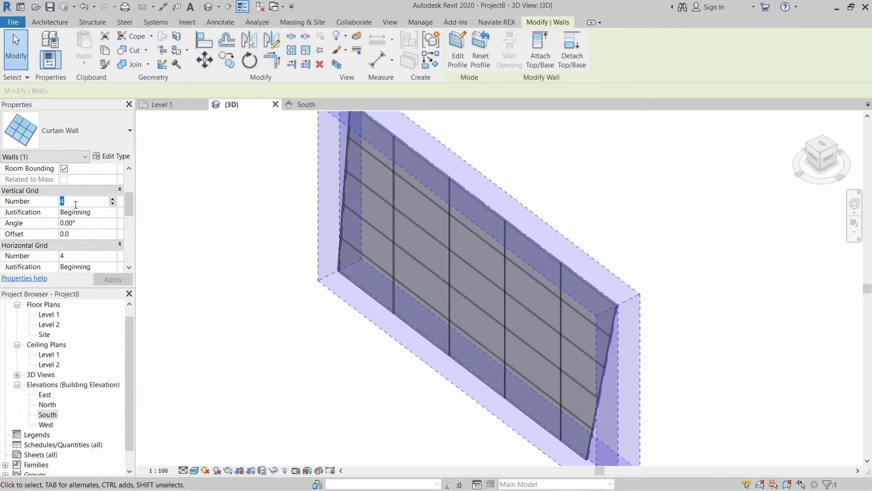
type("9")
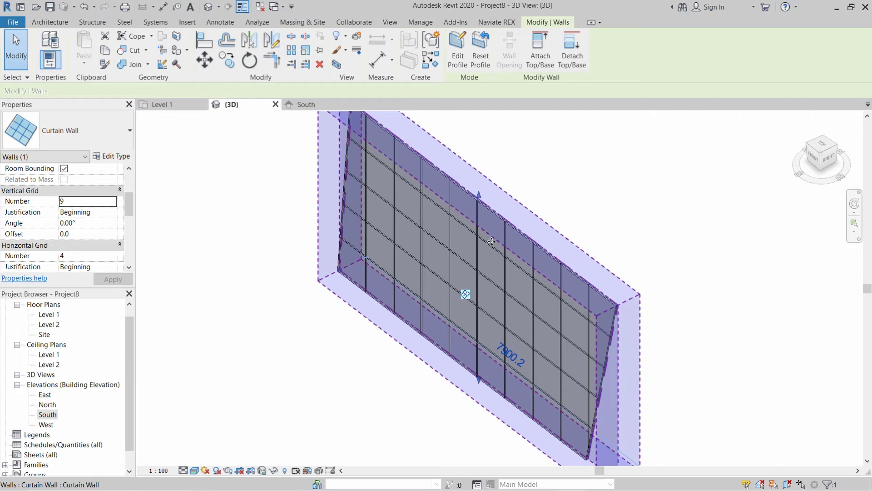
left_click(362, 352)
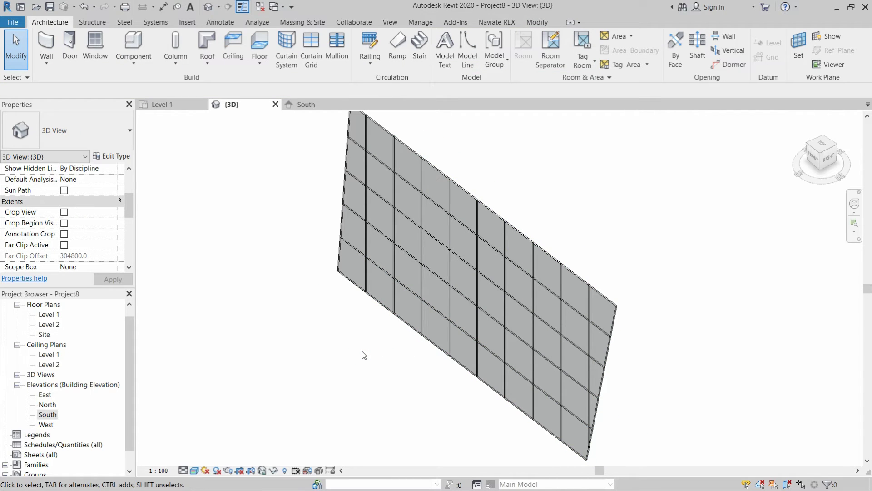
left_click(303, 105)
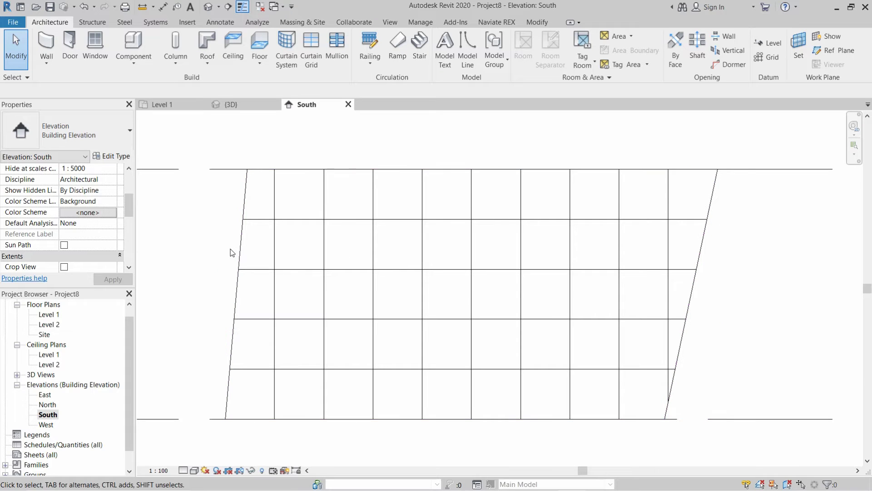
Select the curtain wall and activate its Configure Grid Layout control showing origin and angle values
left_click(241, 253)
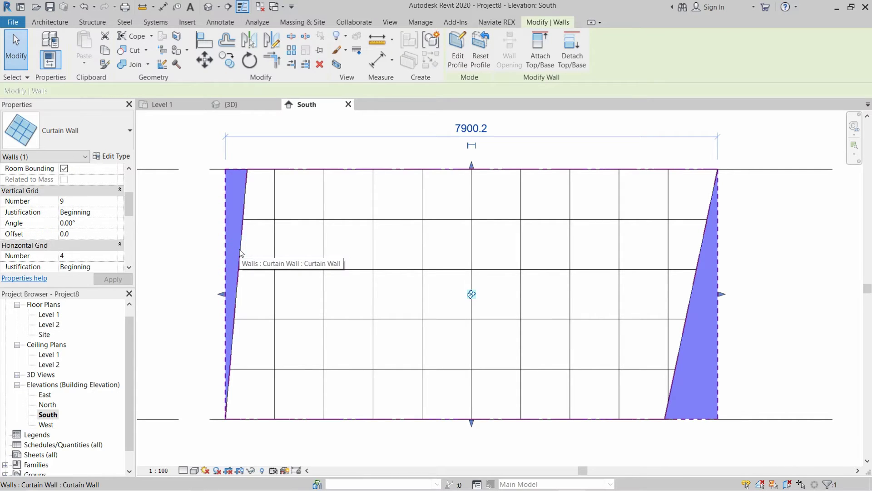
scroll(394, 257, "down", 1)
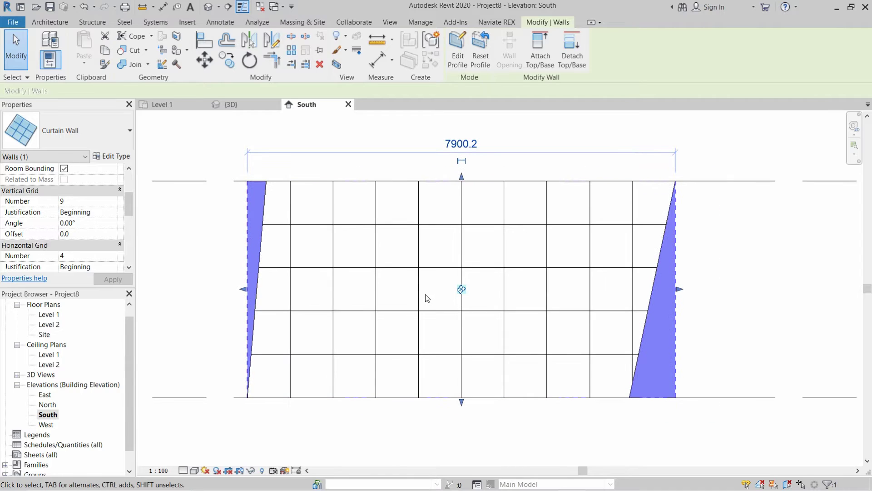
left_click(462, 290)
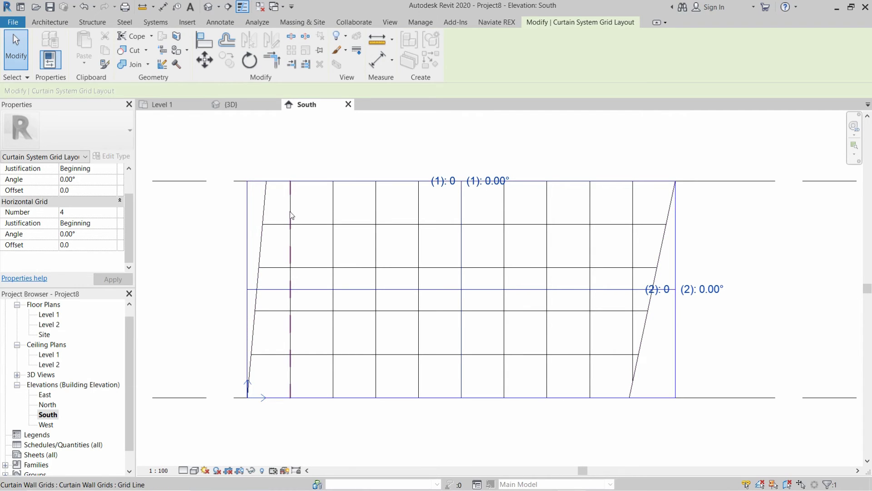
Tilt the vertical grid lines to -9° (correcting an initial 9°) and the horizontal grid lines to 6°
left_click(497, 181)
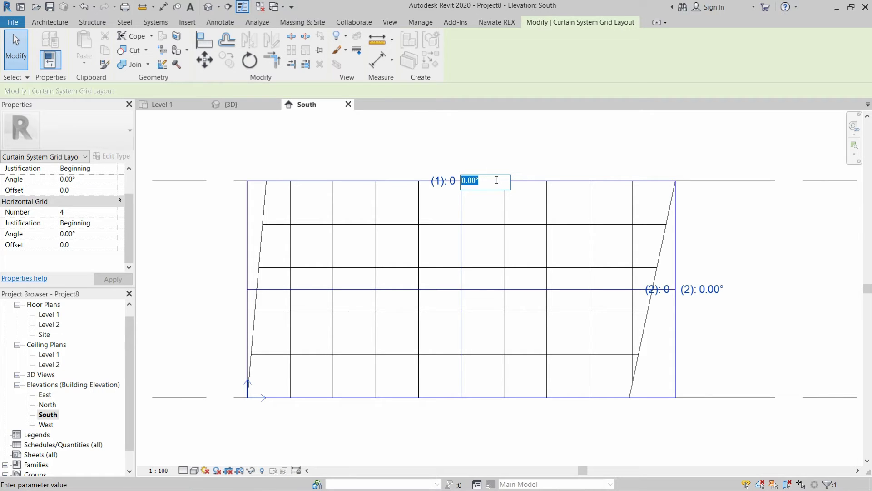
type("9")
key("Return")
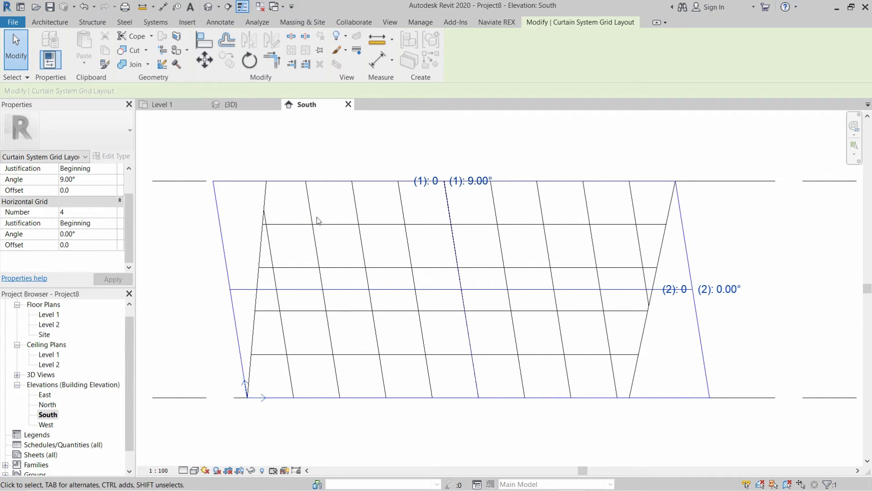
left_click(470, 180)
type("-9")
key("Return")
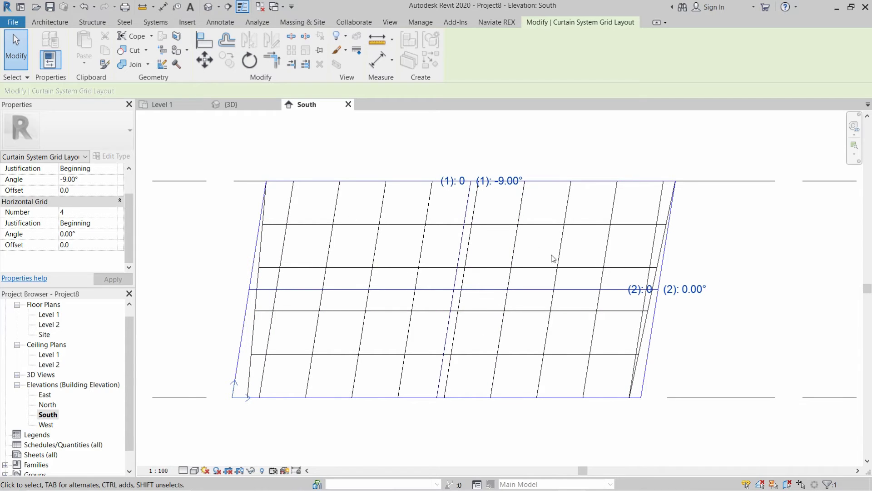
left_click(696, 290)
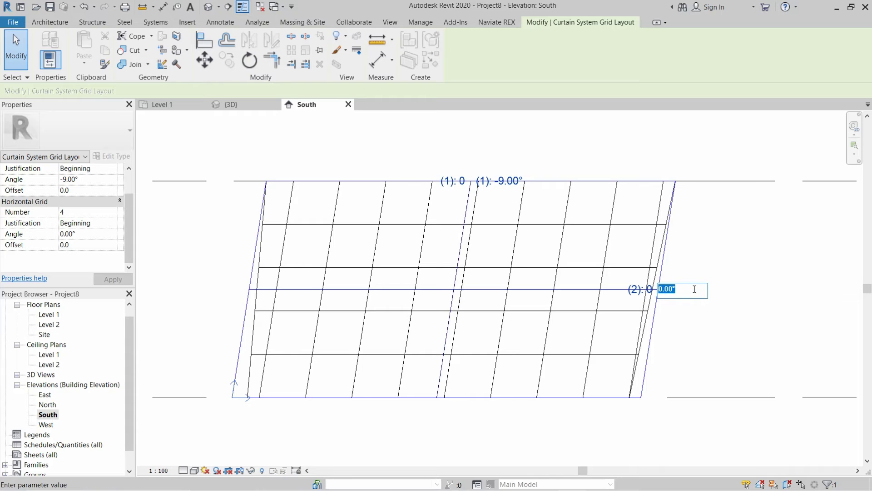
type("6")
key("Return")
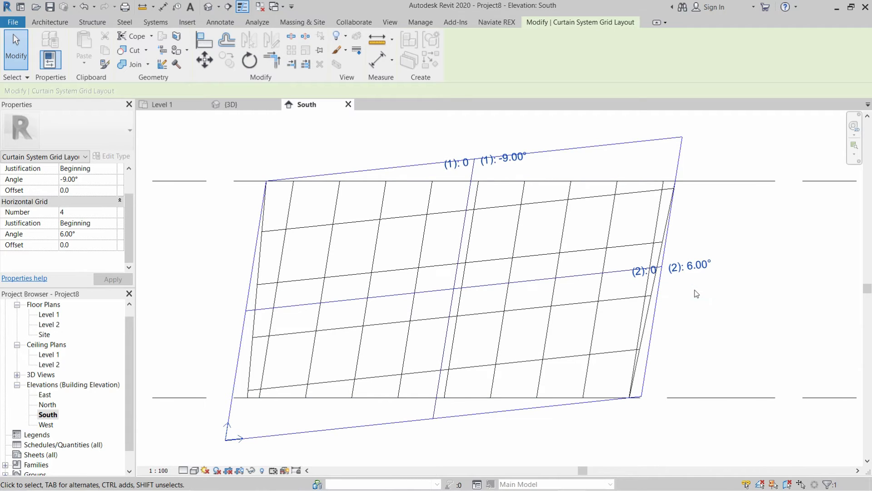
left_click(700, 295)
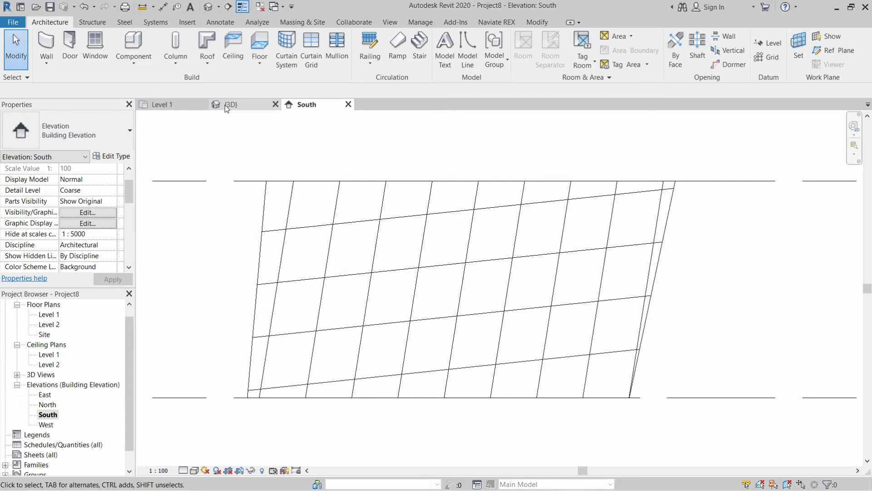
Deselect the wall and switch to the {3D} view, zooming in on the slanted curtain wall
left_click(248, 205)
left_click(214, 211)
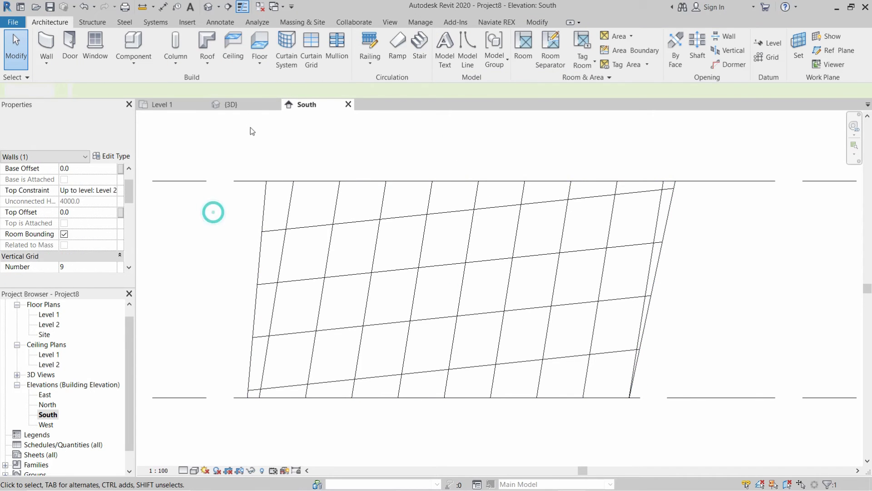
left_click(243, 105)
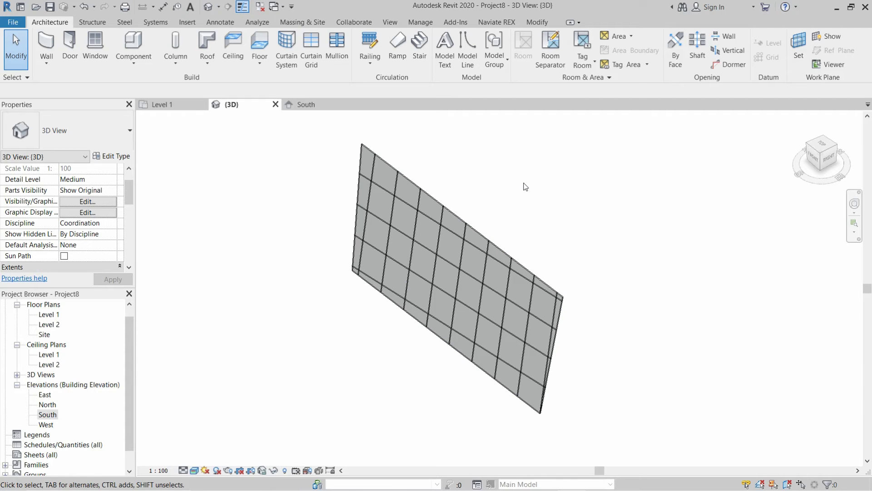
scroll(490, 250, "up", 2)
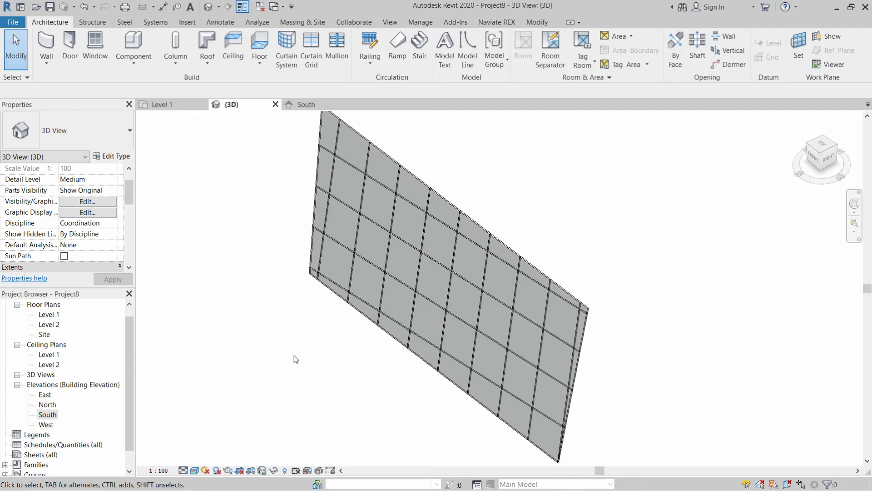
left_click(359, 140)
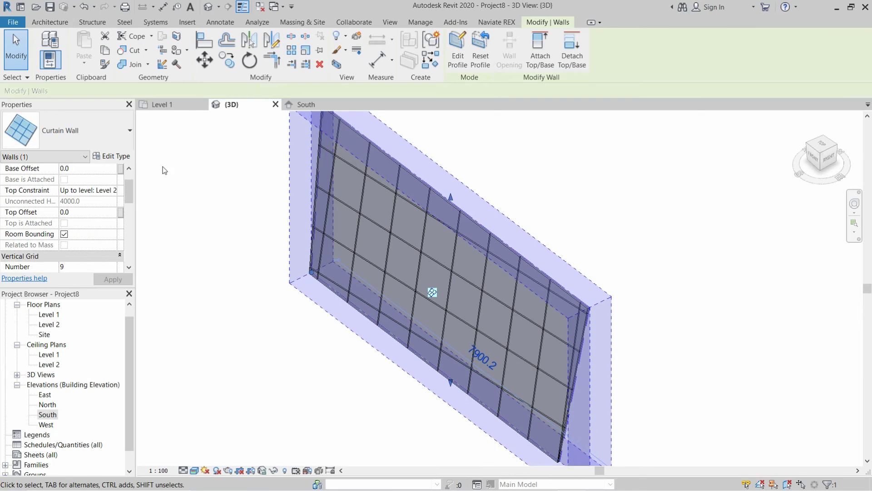
left_click(114, 157)
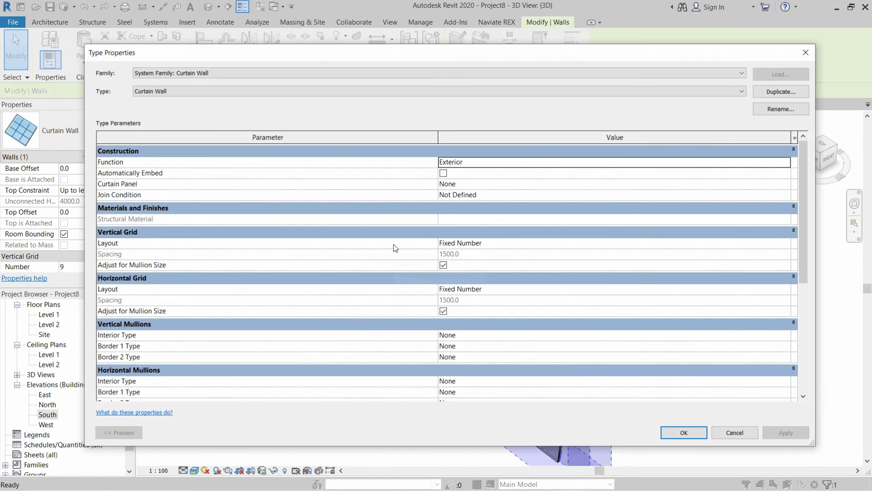
scroll(320, 291, "down", 1)
scroll(319, 290, "down", 1)
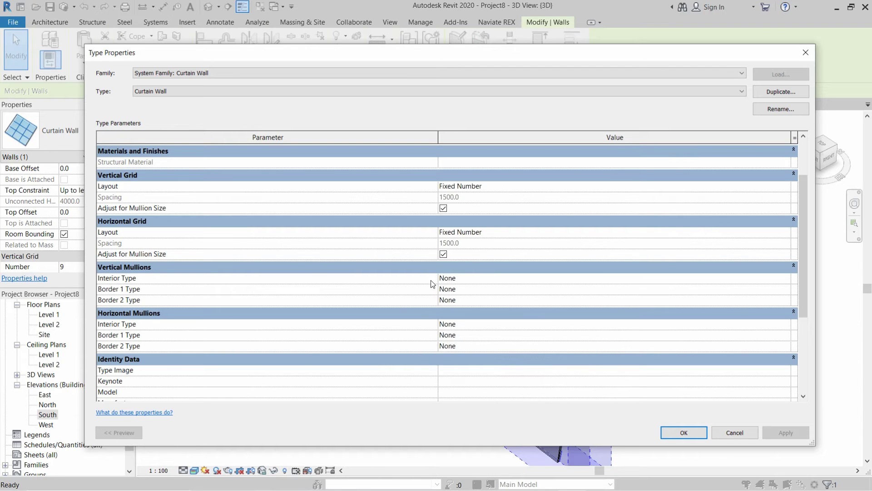
left_click(734, 433)
Deselect the wall, launch the Mullion tool and open the mullion type list in Properties
left_click(308, 342)
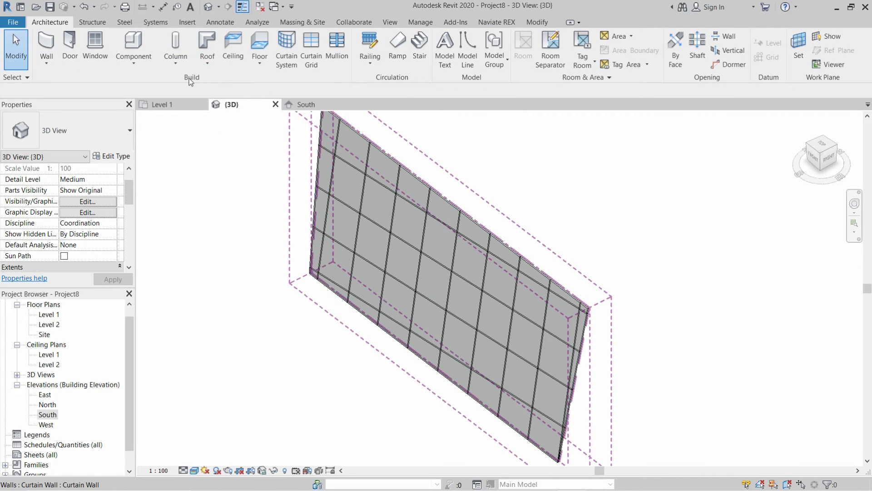
left_click(337, 50)
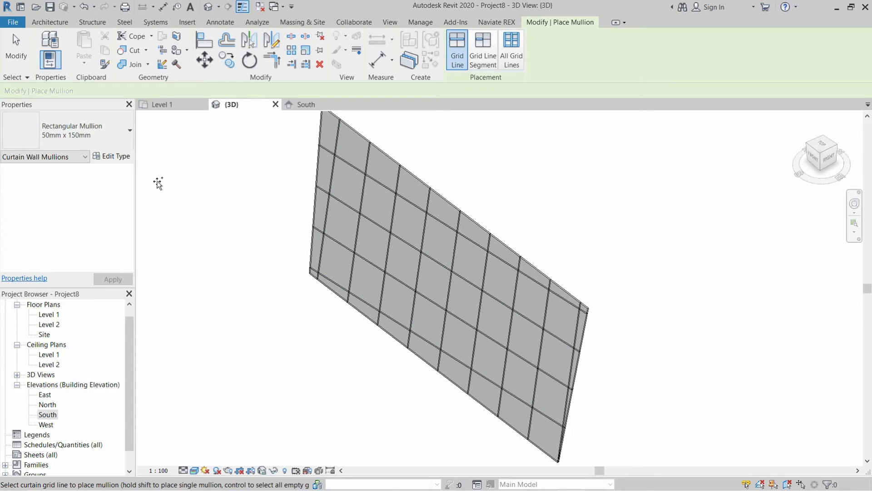
left_click(84, 129)
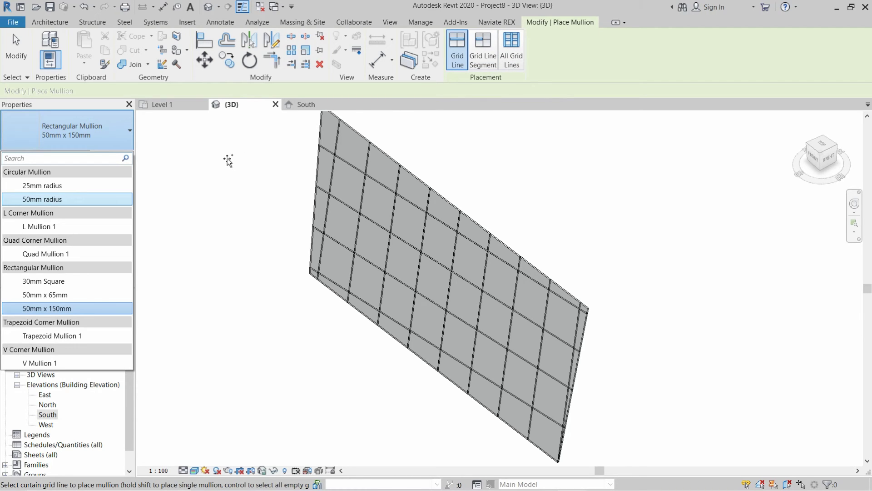
Place 50mm x 150mm rectangular mullions on the wall's top, left, bottom and right edges, then dismiss the warning
left_click(41, 309)
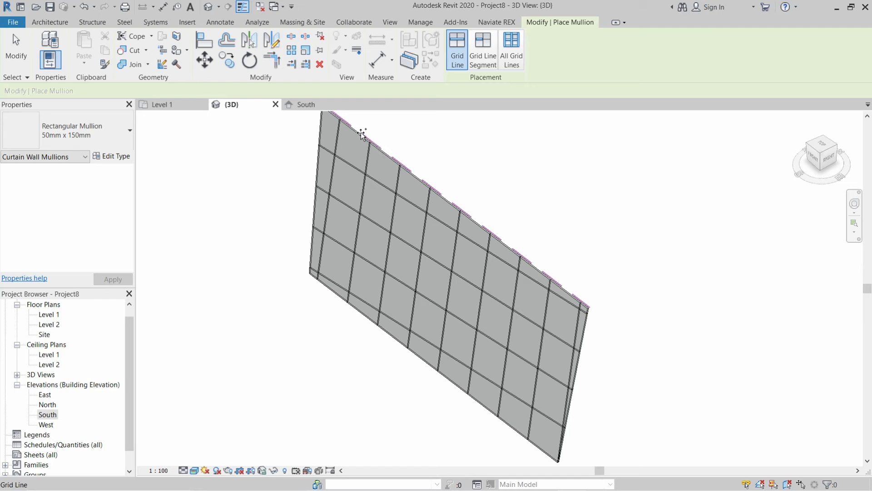
left_click(362, 134)
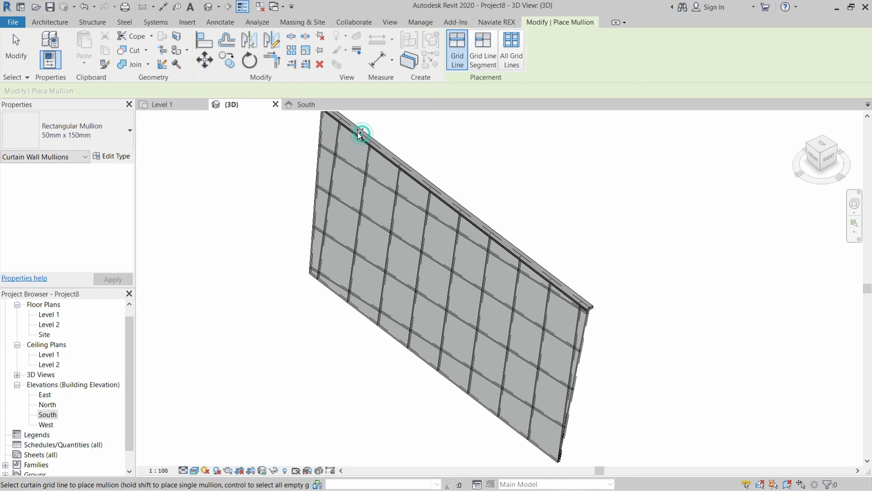
left_click(321, 134)
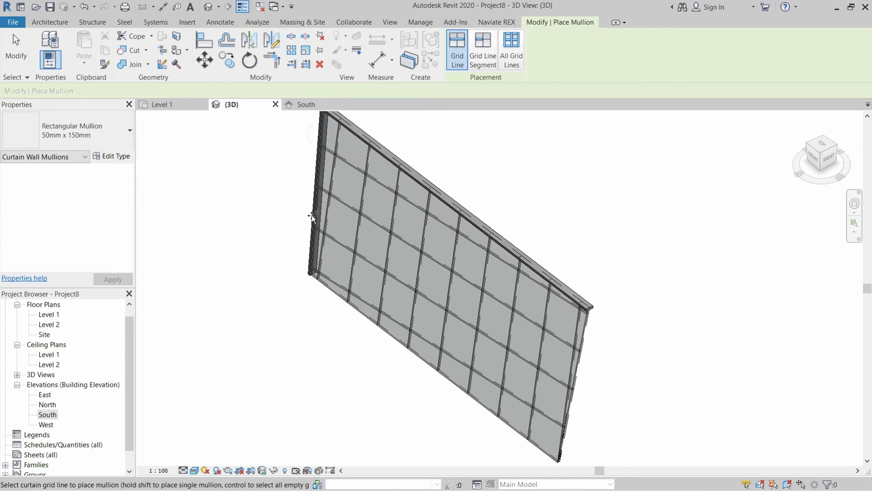
left_click(330, 292)
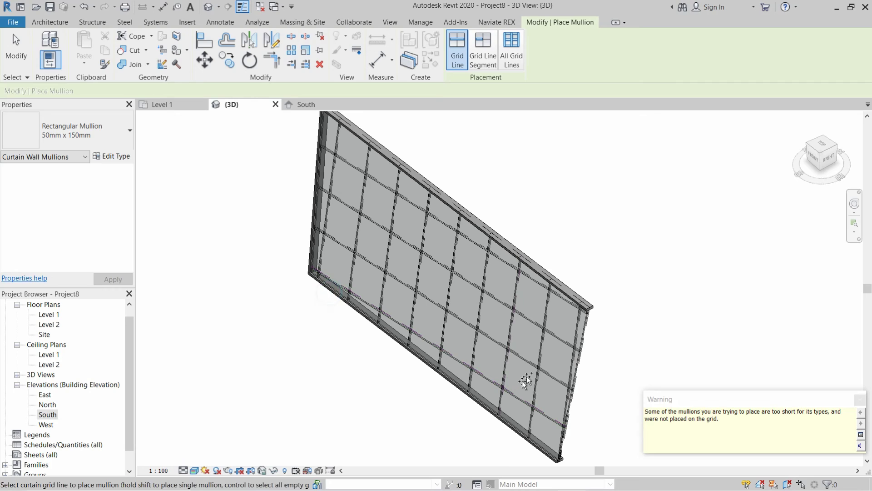
left_click(579, 346)
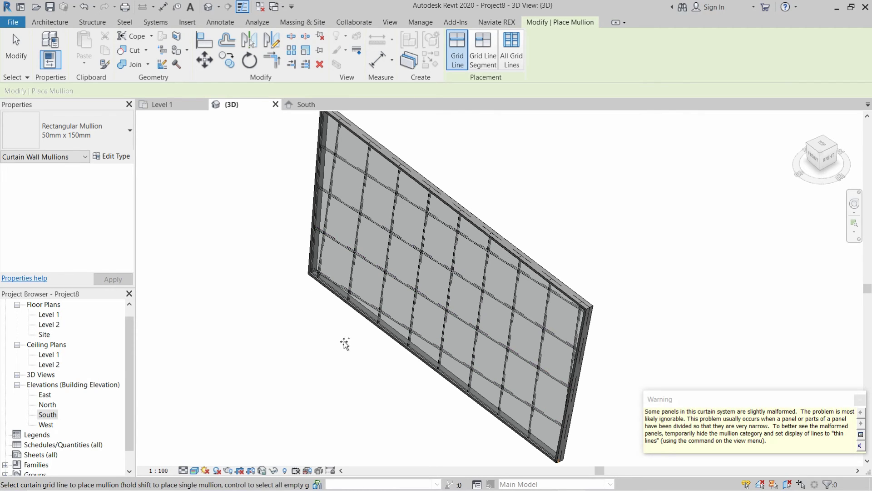
left_click(860, 400)
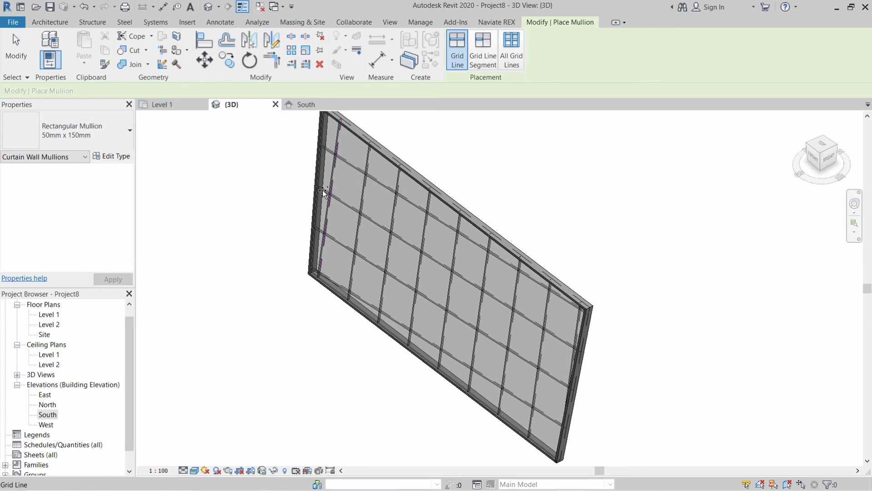
Switch to the Rectangular Mullion 50mm x 65mm type and place it on each vertical grid line
left_click(69, 133)
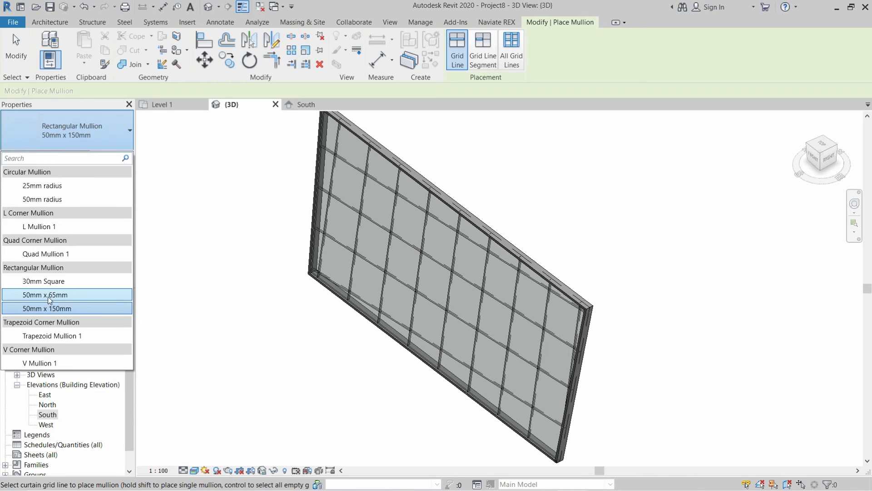
left_click(38, 297)
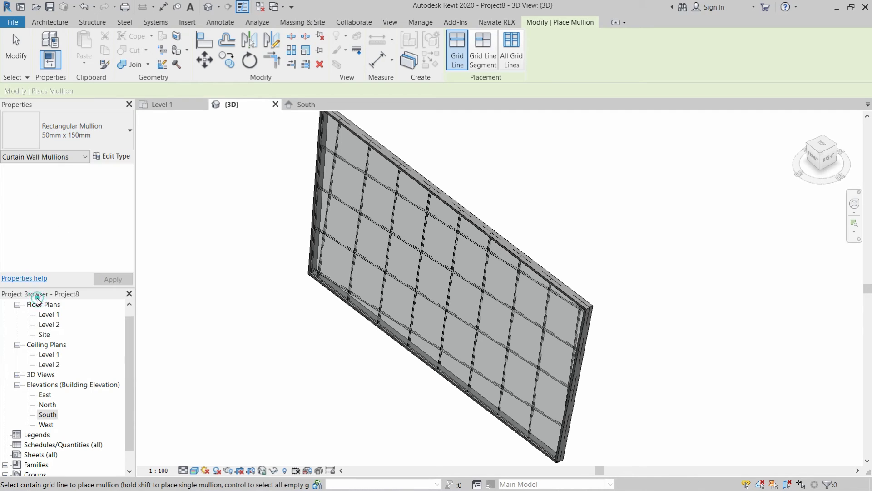
left_click(335, 173)
left_click(372, 201)
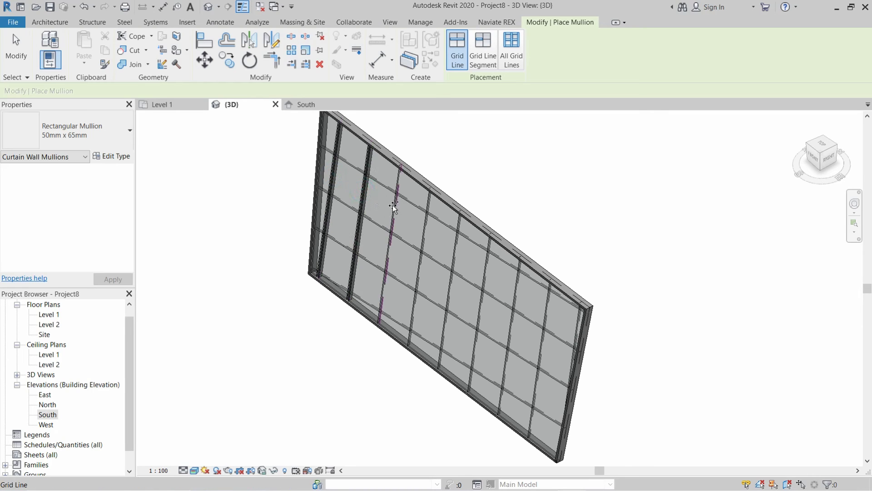
left_click(394, 205)
left_click(422, 234)
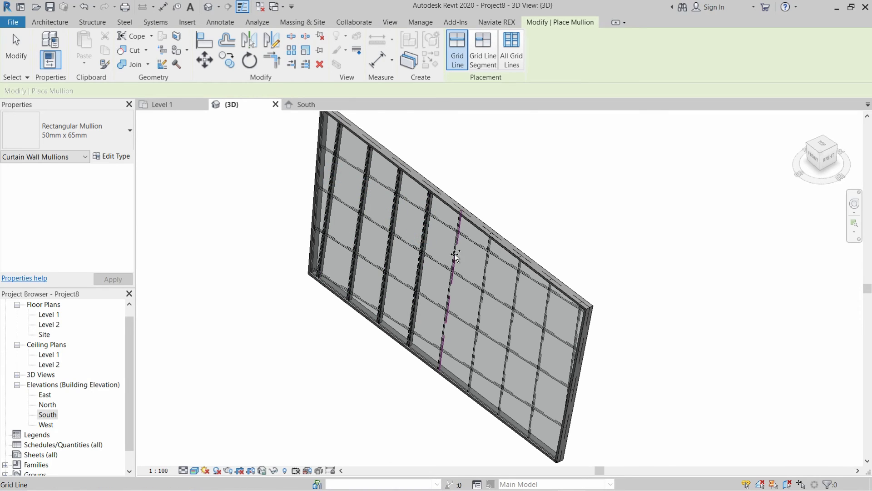
left_click(459, 257)
left_click(489, 273)
left_click(517, 286)
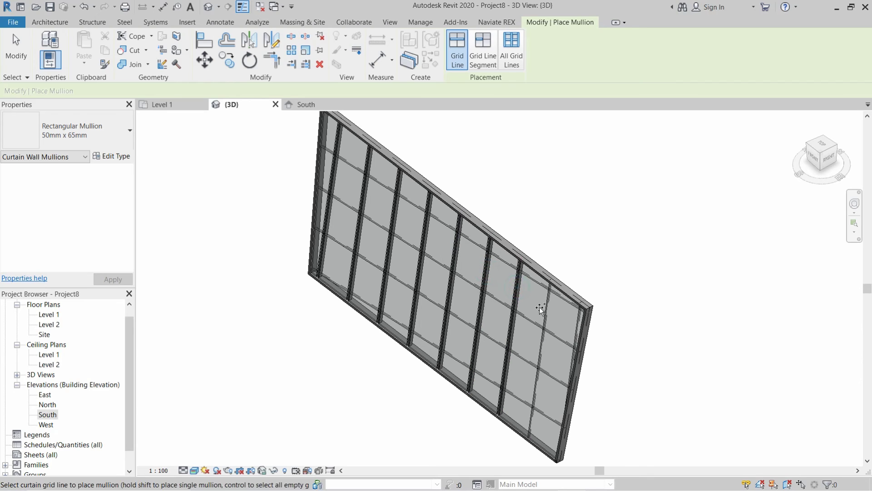
left_click(541, 304)
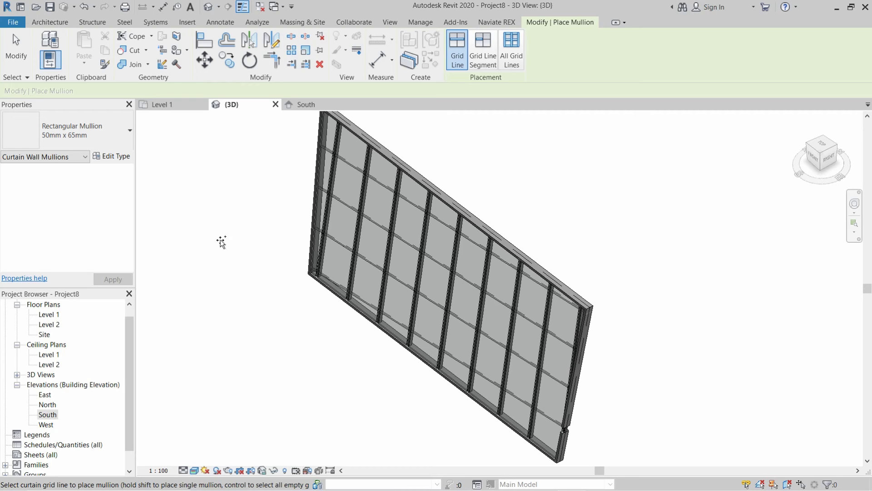
Place 30mm Square mullions on four individual horizontal grid segments, then exit the mullion tool
left_click(488, 61)
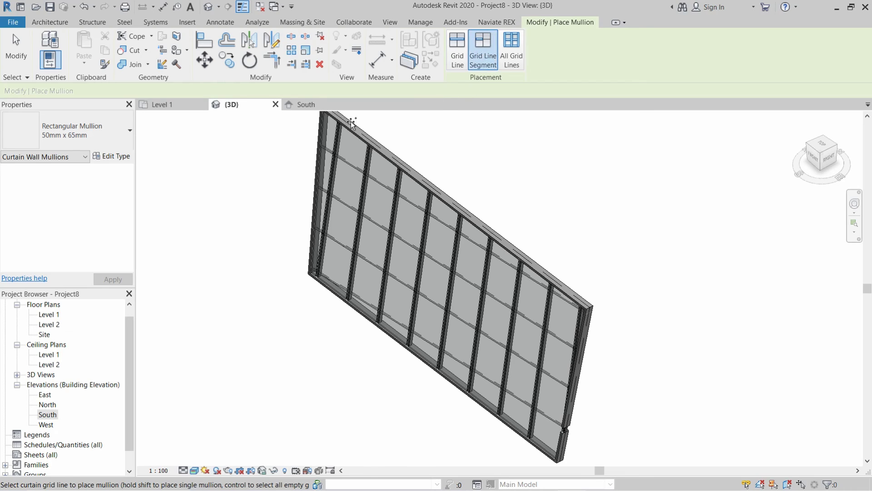
left_click(90, 136)
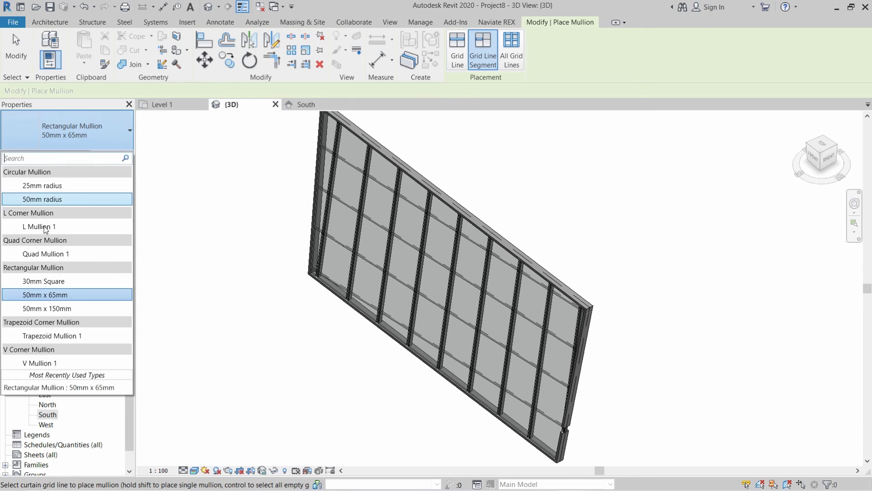
left_click(50, 283)
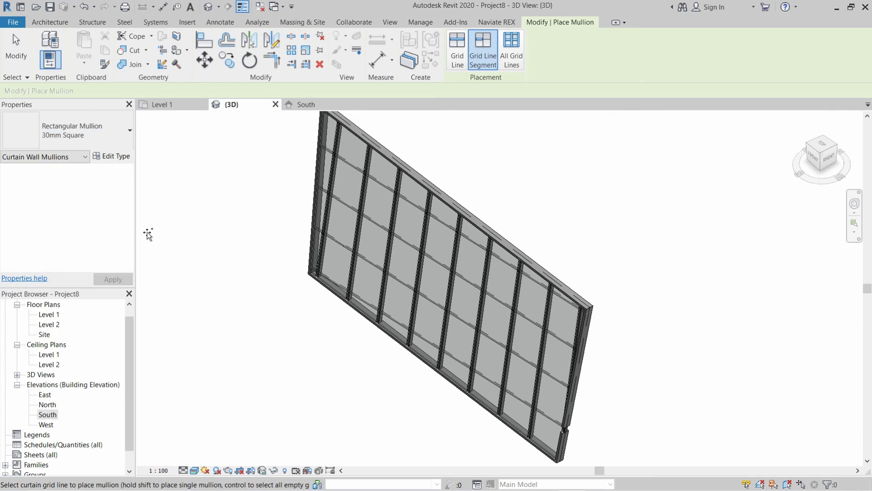
left_click(356, 167)
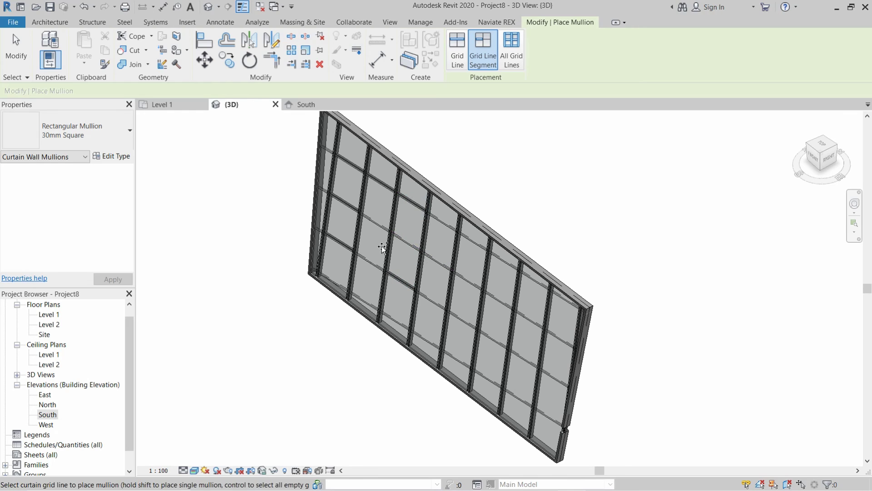
left_click(459, 314)
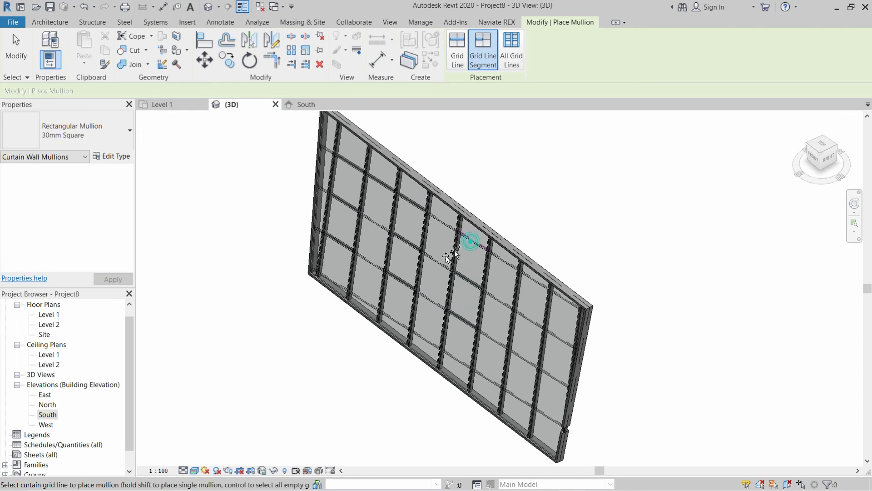
left_click(531, 278)
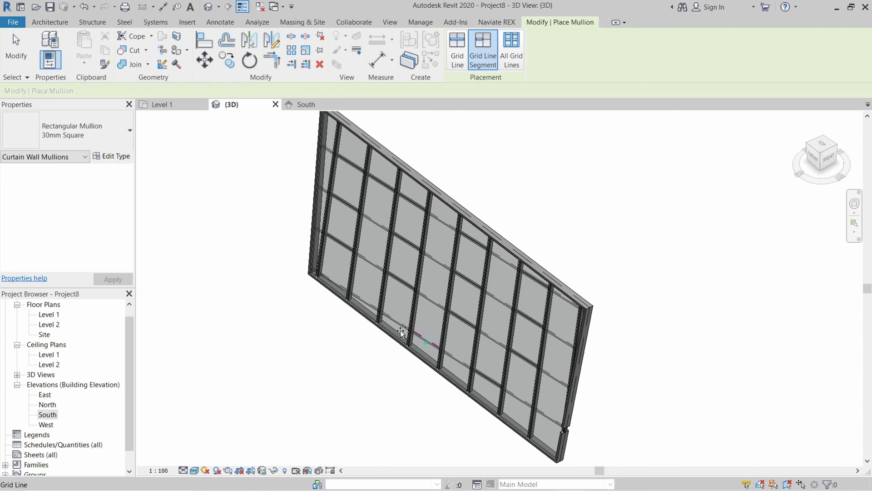
left_click(533, 331)
key("Escape")
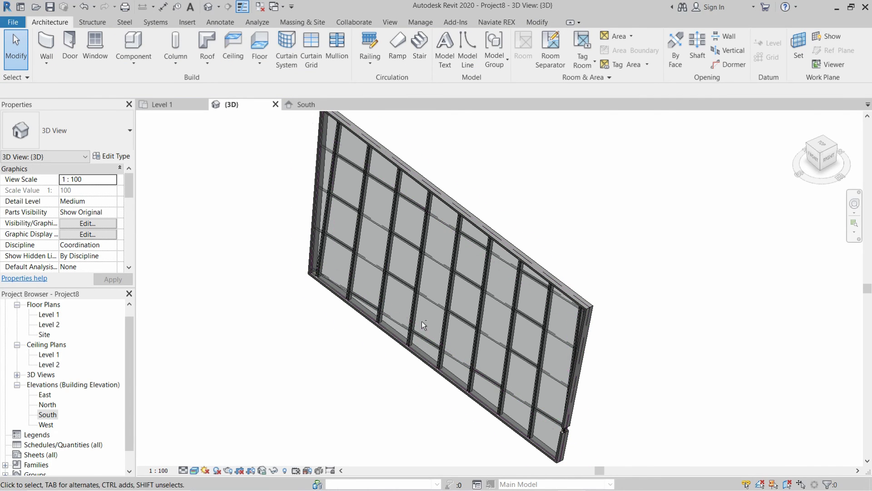
Orbit the 3D view toward the wall's front and select the curtain wall
scroll(455, 240, "down", 2)
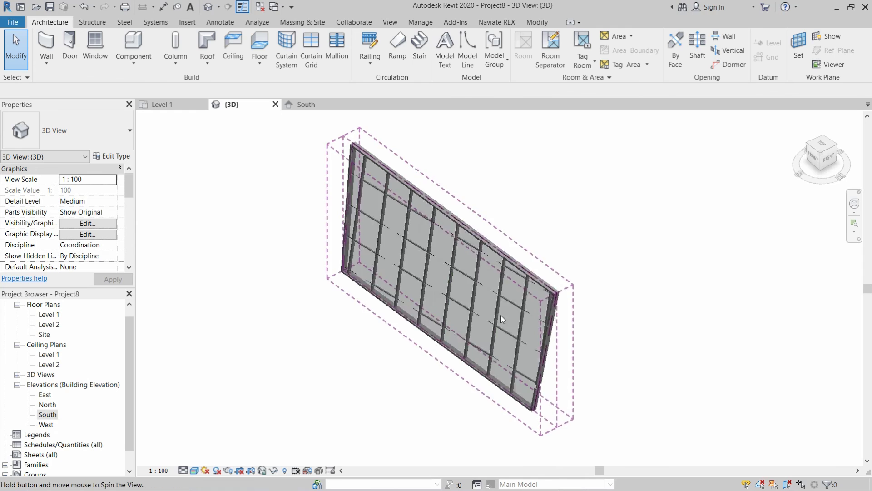
middle_click_drag(500, 315, 478, 323, "shift")
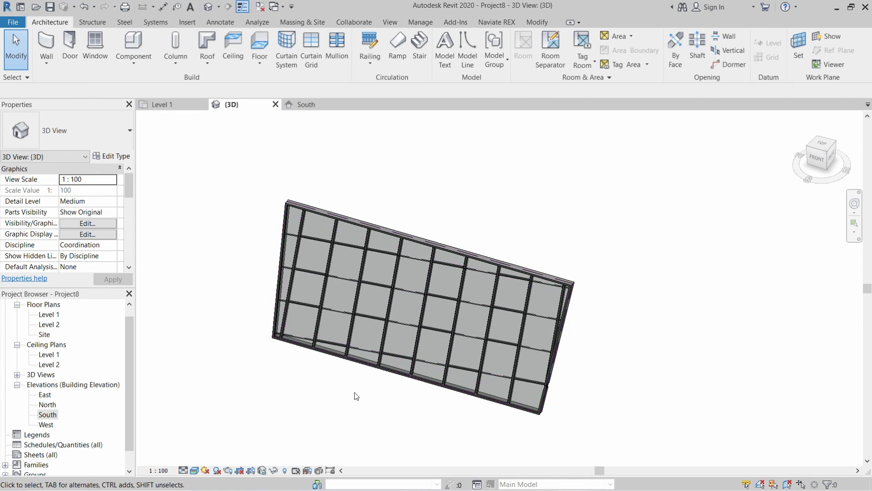
scroll(355, 392, "up", 3)
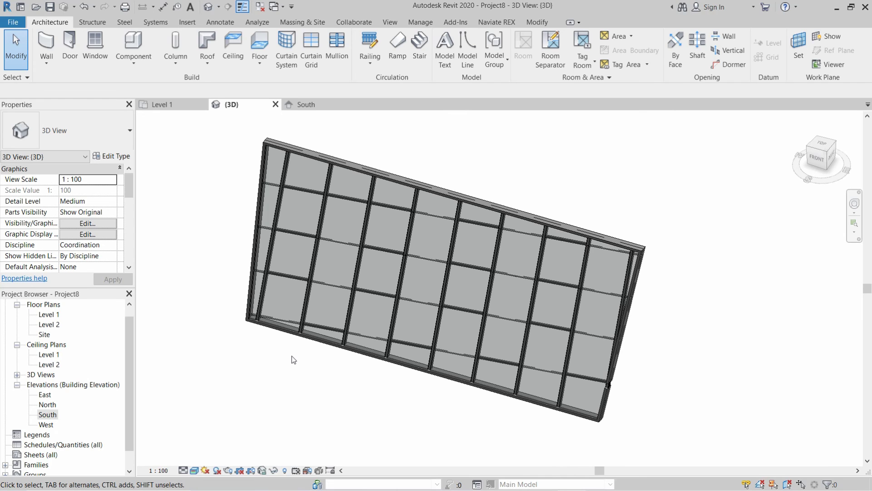
left_click(437, 172)
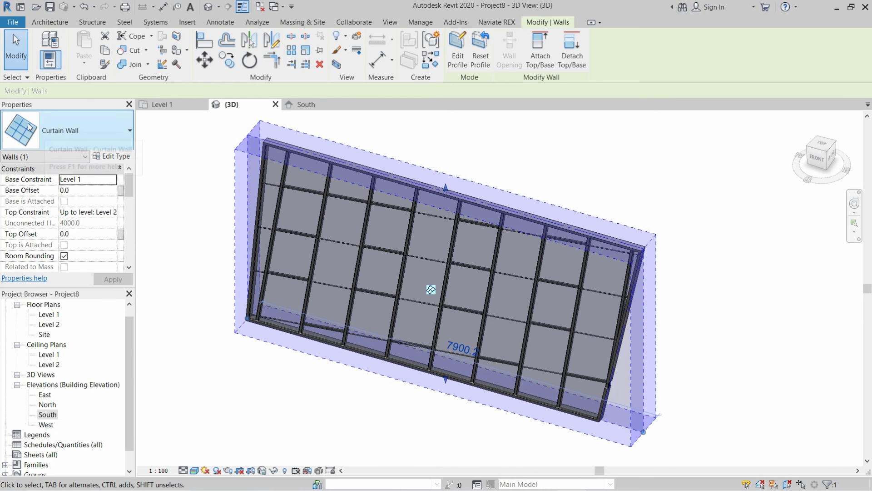
left_click(112, 156)
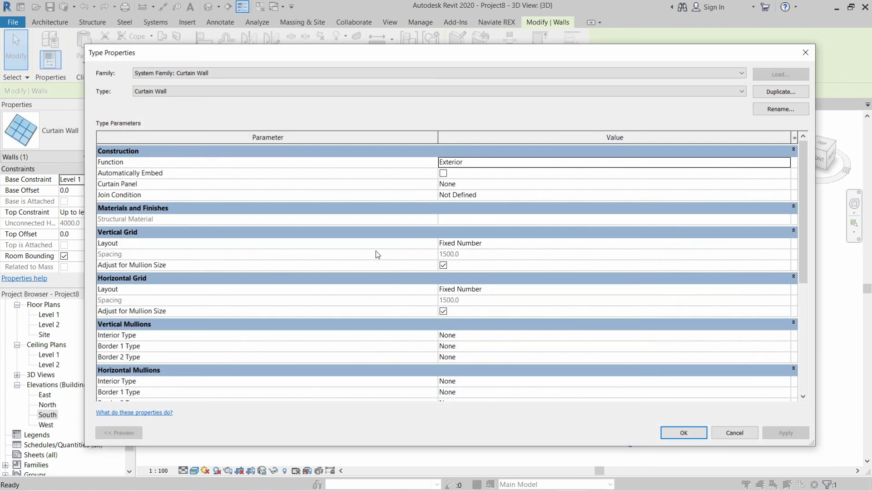
scroll(377, 305, "down", 1)
scroll(377, 307, "down", 2)
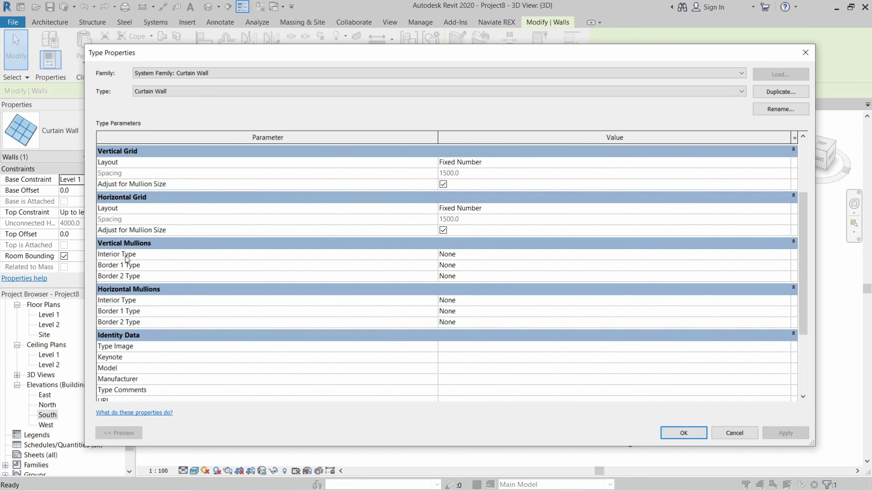
left_click(786, 255)
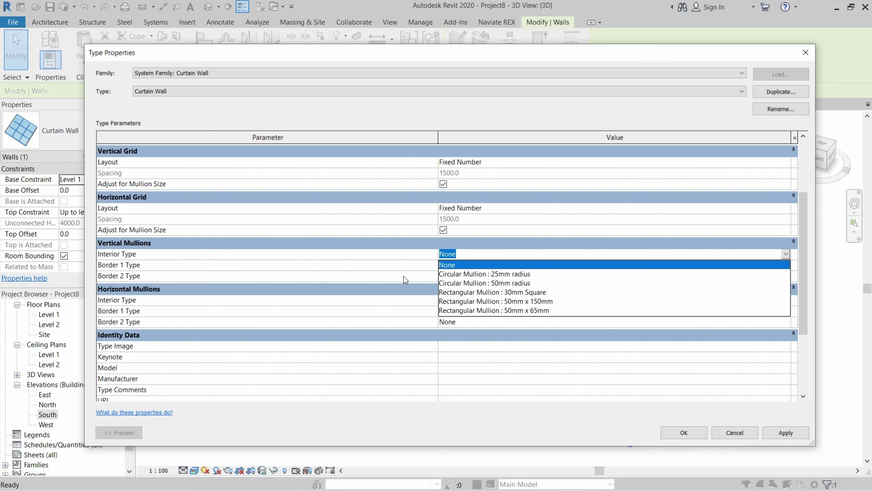
left_click(332, 291)
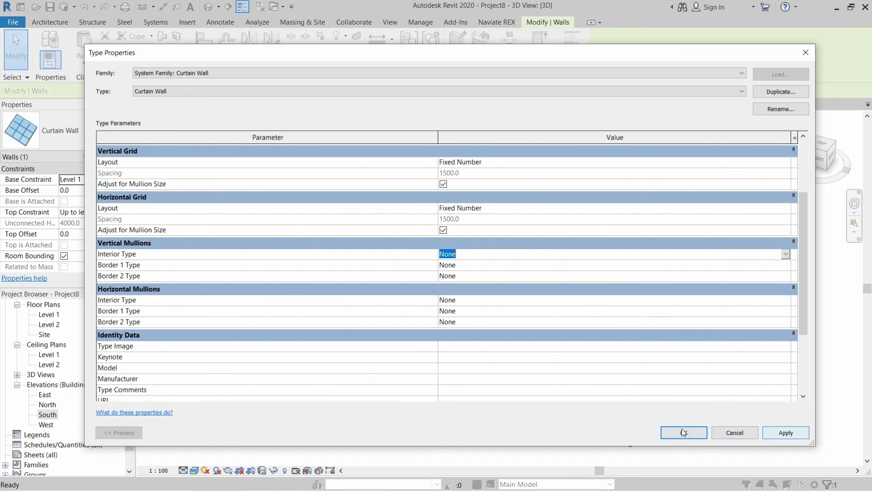
left_click(747, 432)
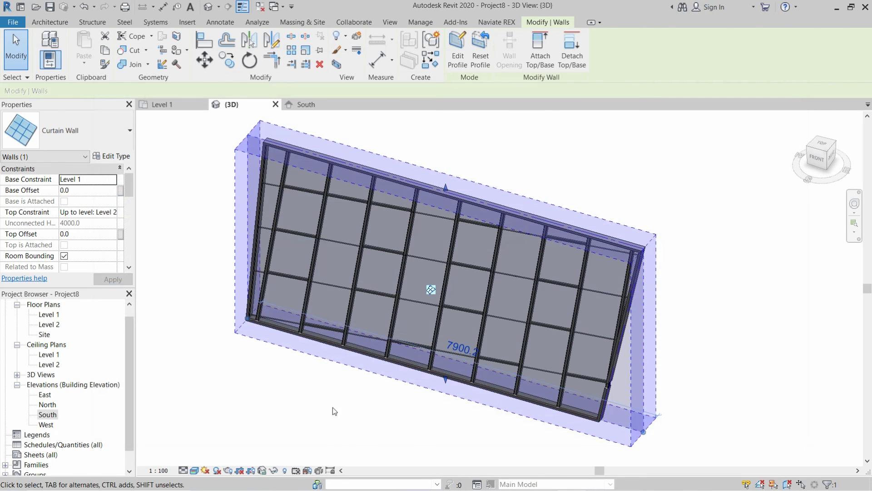